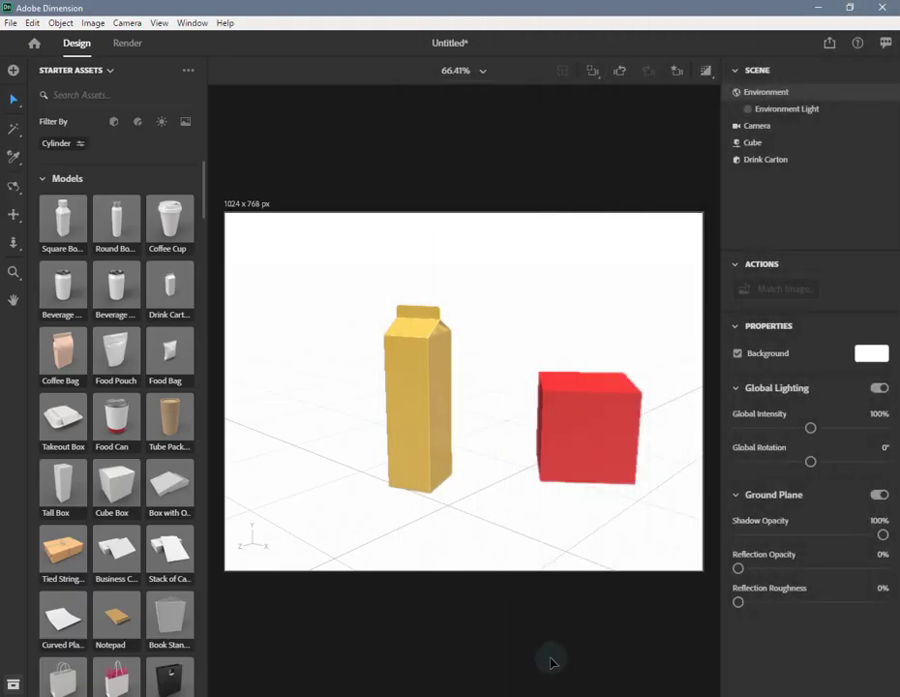
Deselect the Environment so the 1024 x 768 px canvas settings appear
{"action": "left_click", "coordinate": [551, 661]}
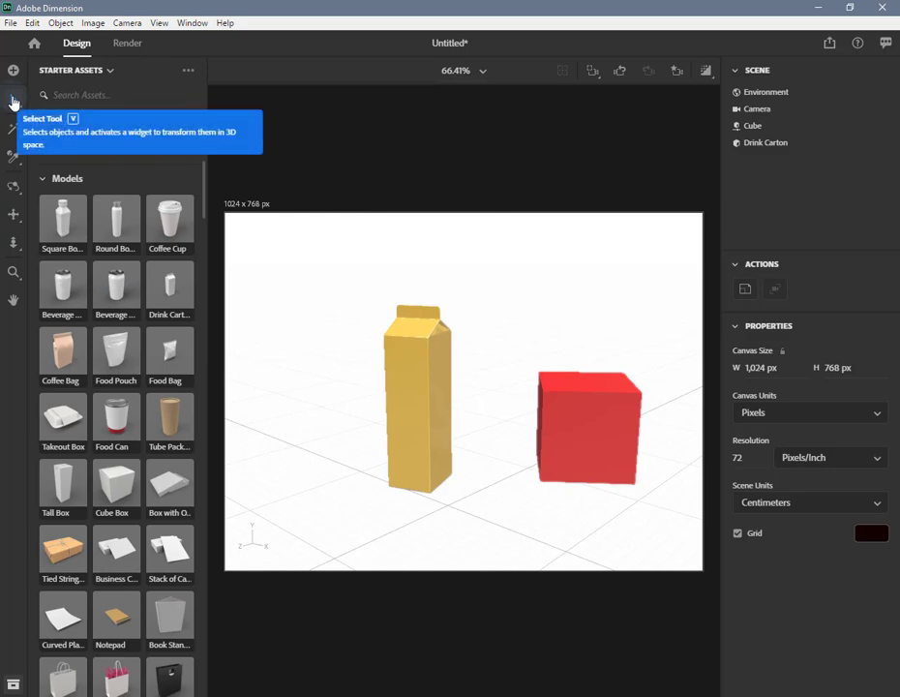
Move the drink carton to X -4.7 cm, Z -2.4 cm and tilt it to rotation 5°/20°/-2°
{"action": "left_click", "coordinate": [12, 101]}
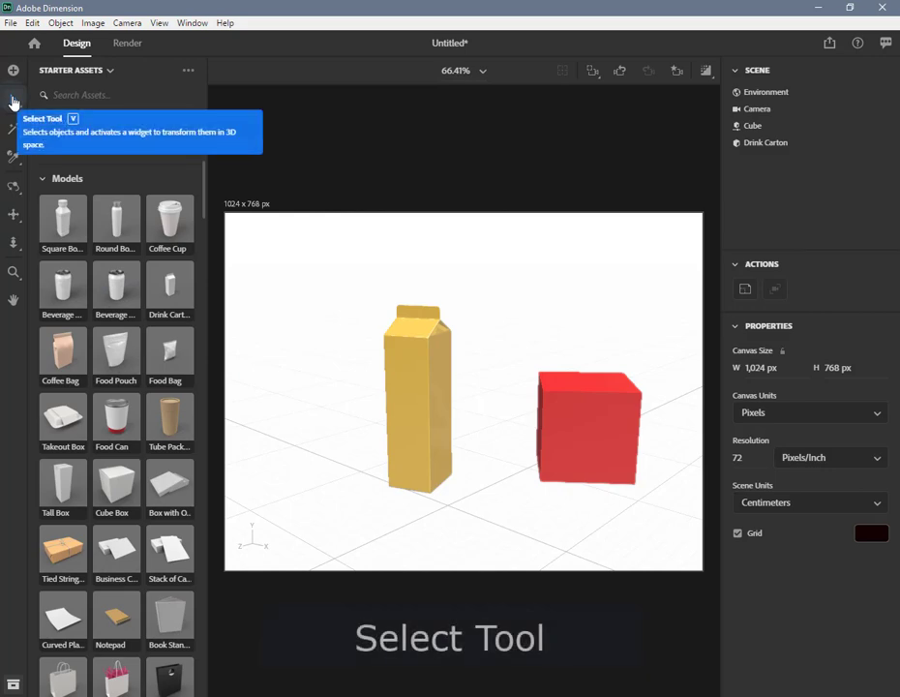
{"action": "left_click", "coordinate": [415, 432]}
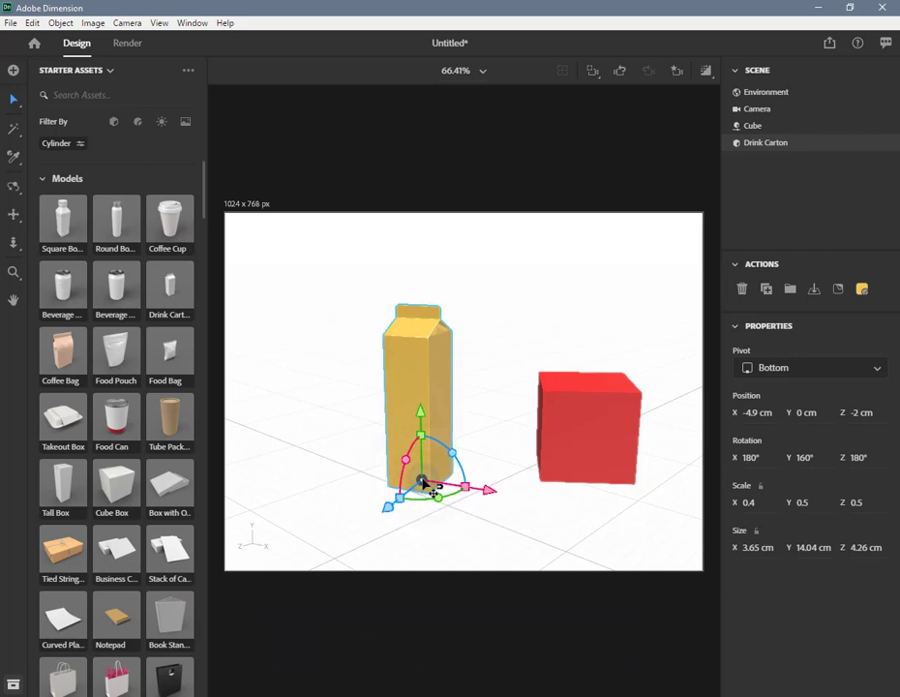
{"action": "left_click_drag", "start_coordinate": [423, 481], "coordinate": [427, 483]}
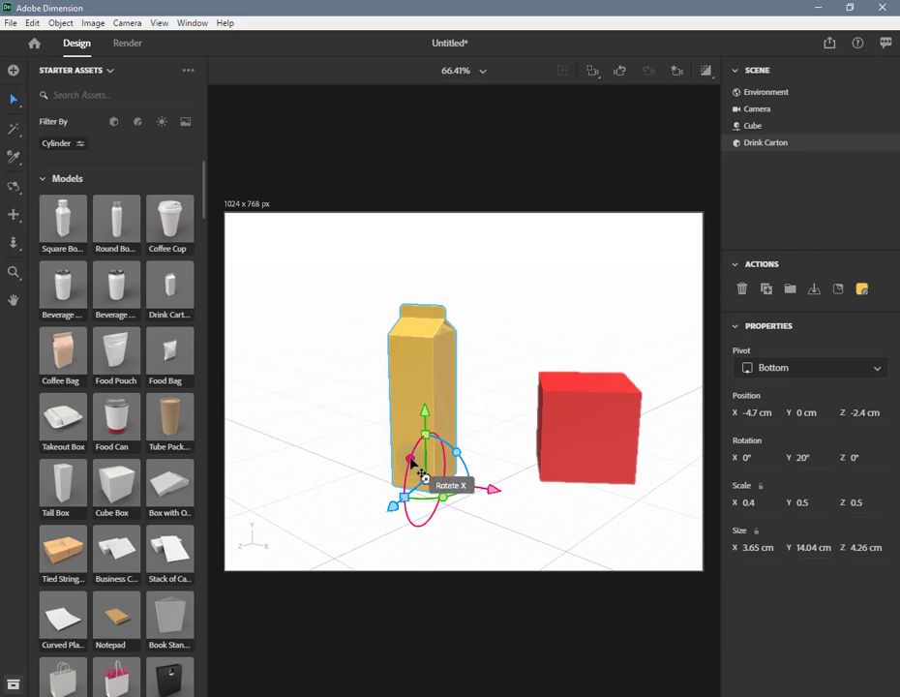
{"action": "left_click_drag", "start_coordinate": [413, 462], "coordinate": [418, 467]}
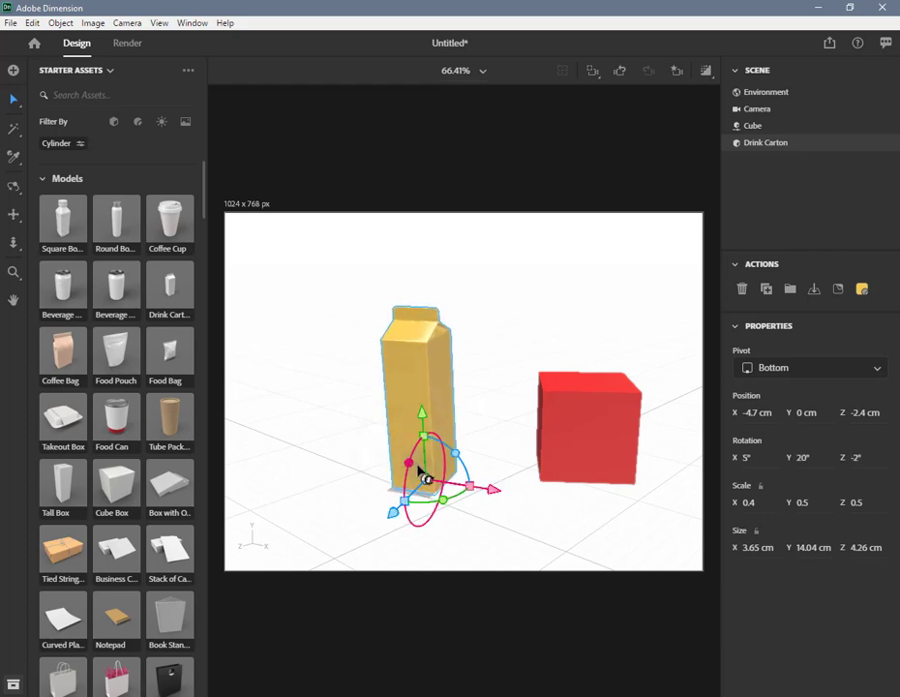
Tilt the drink carton further so its Z rotation reads -3°
{"action": "left_click", "coordinate": [463, 510]}
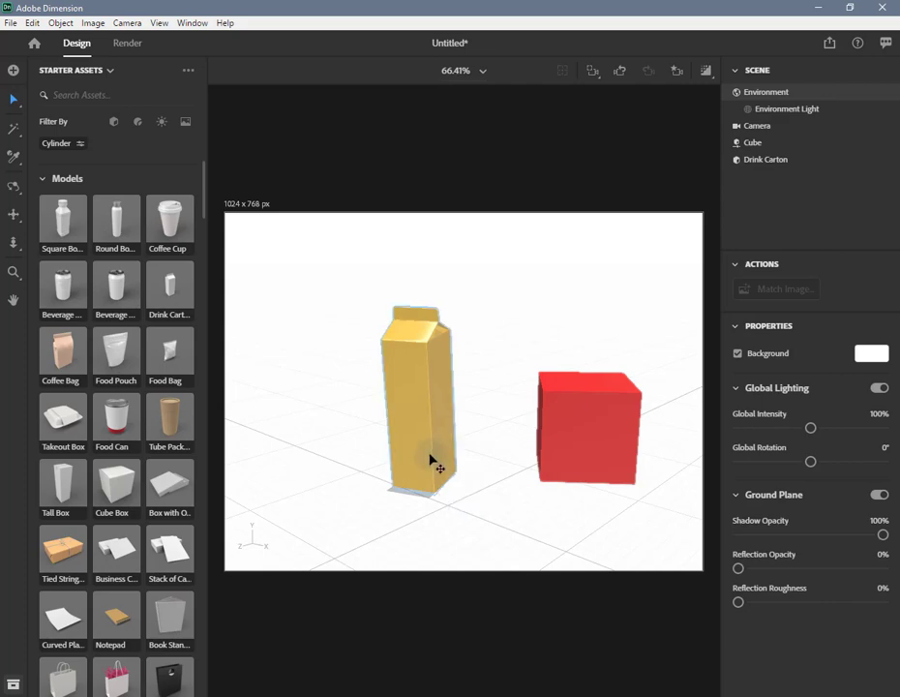
{"action": "left_click", "coordinate": [429, 469]}
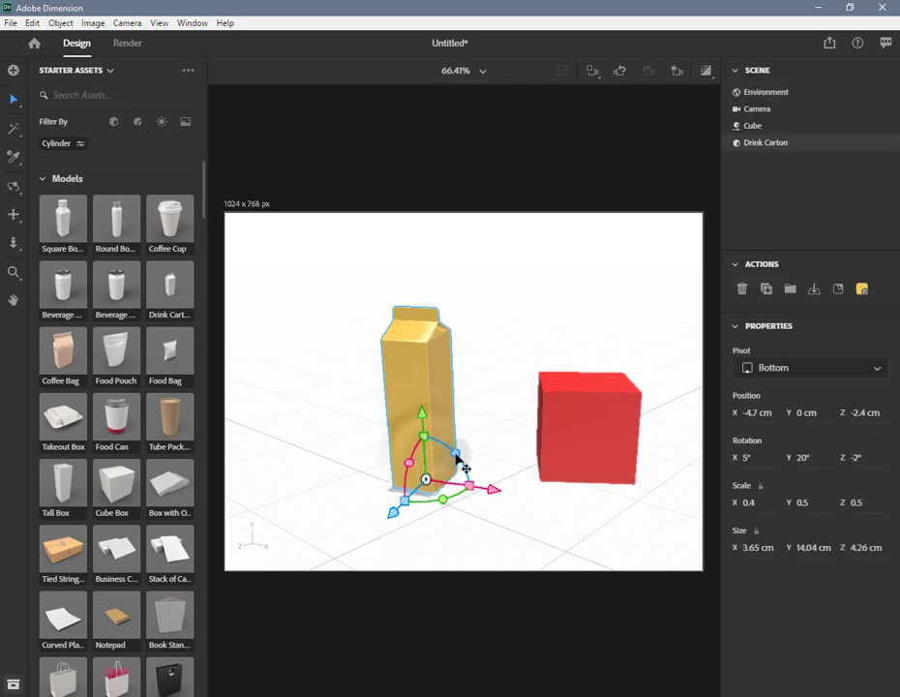
{"action": "mouse_move", "coordinate": [457, 467]}
{"action": "left_mouse_down"}
{"action": "mouse_move", "coordinate": [461, 474]}
{"action": "mouse_move", "coordinate": [458, 463]}
{"action": "left_mouse_up"}
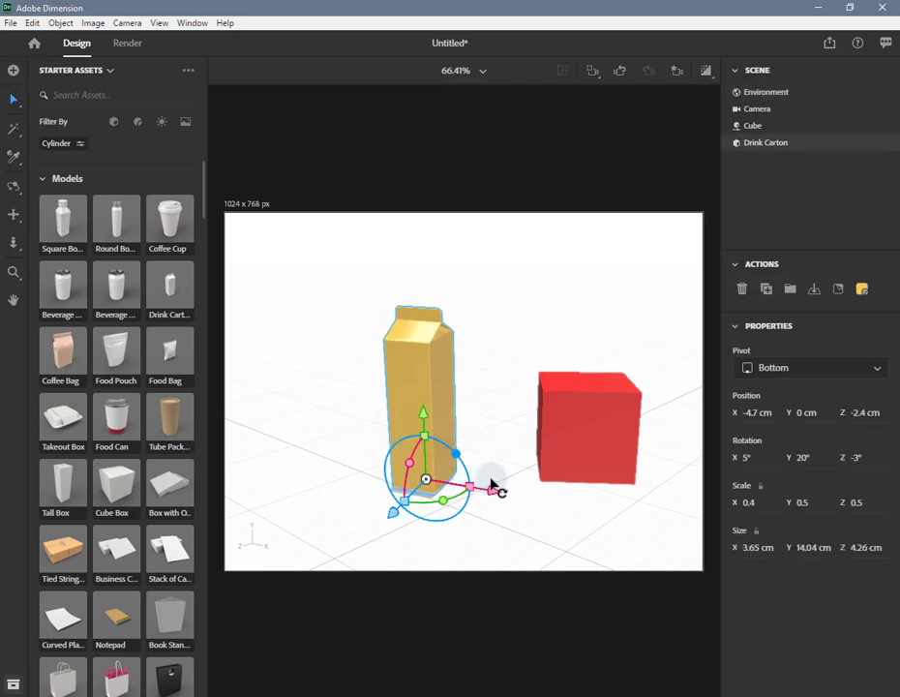
{"action": "left_click", "coordinate": [490, 482]}
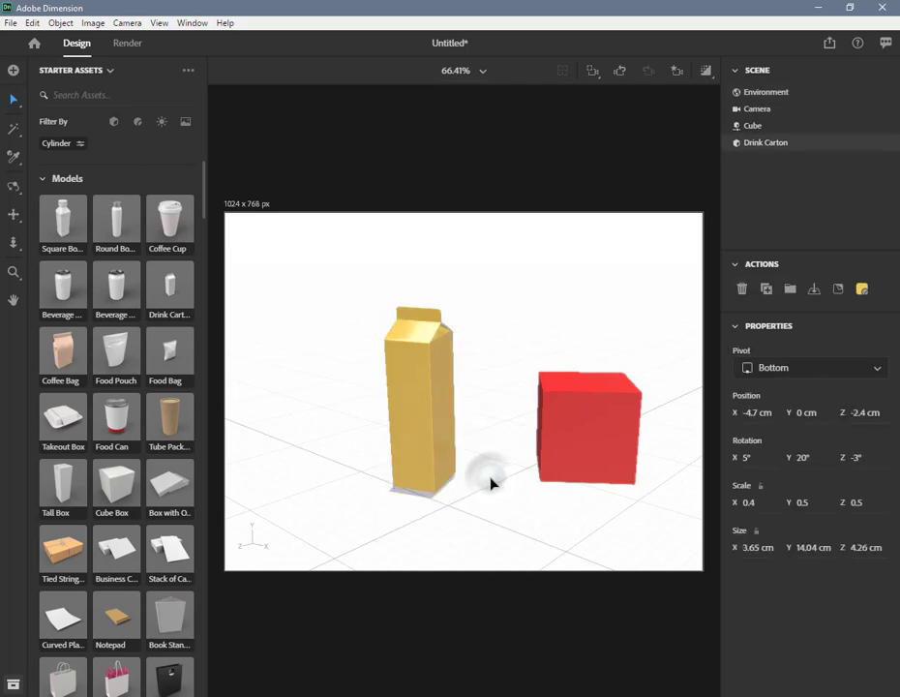
{"action": "left_click", "coordinate": [429, 469]}
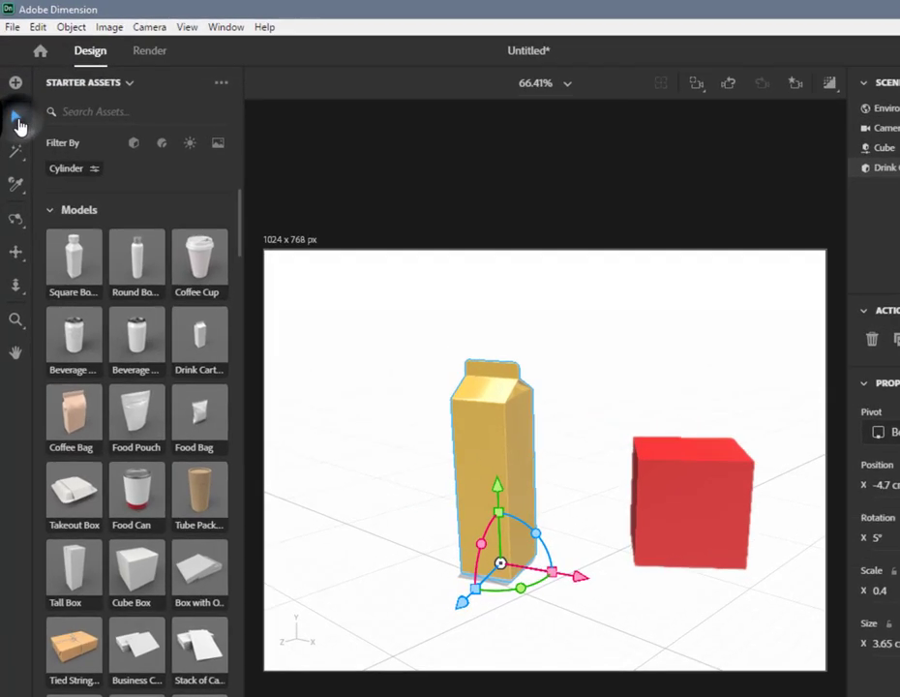
Cycle the Select flyout through Scale, Rotate and Move, then return to general Select mode
{"action": "left_click", "coordinate": [16, 104]}
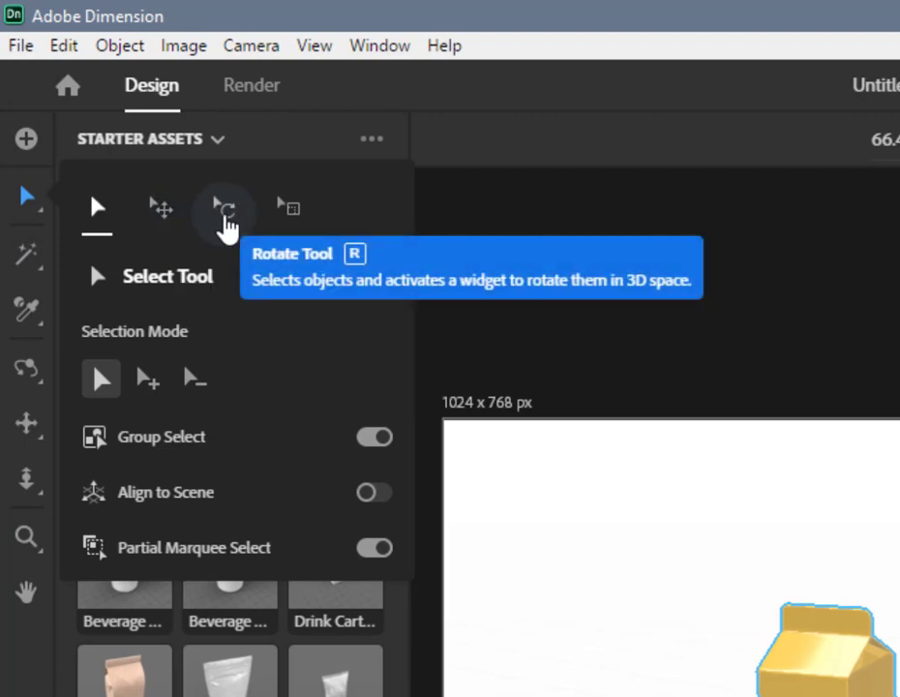
{"action": "left_click", "coordinate": [294, 221]}
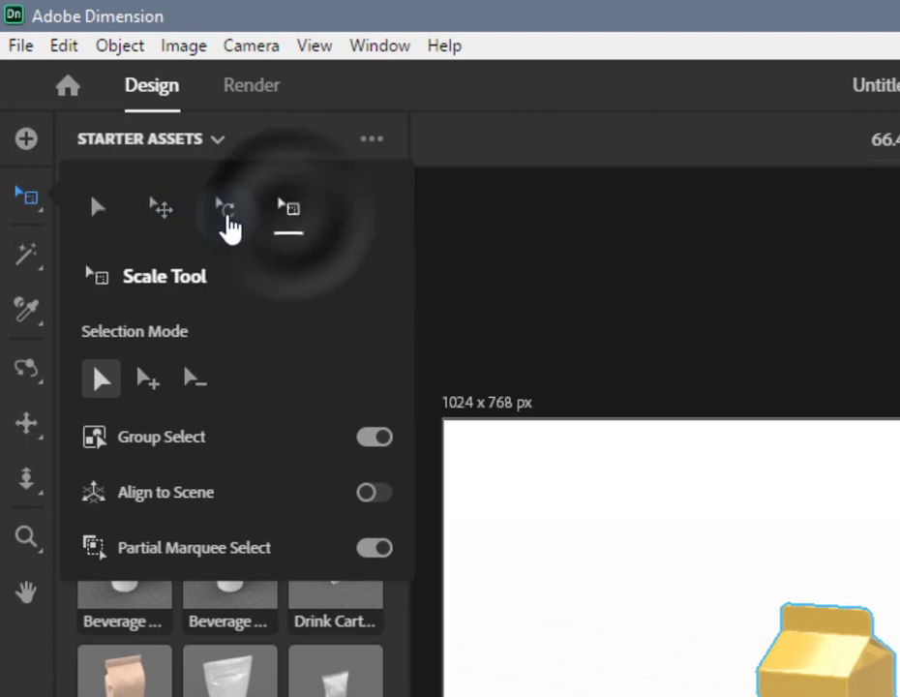
{"action": "left_click", "coordinate": [222, 219]}
{"action": "left_click", "coordinate": [153, 217]}
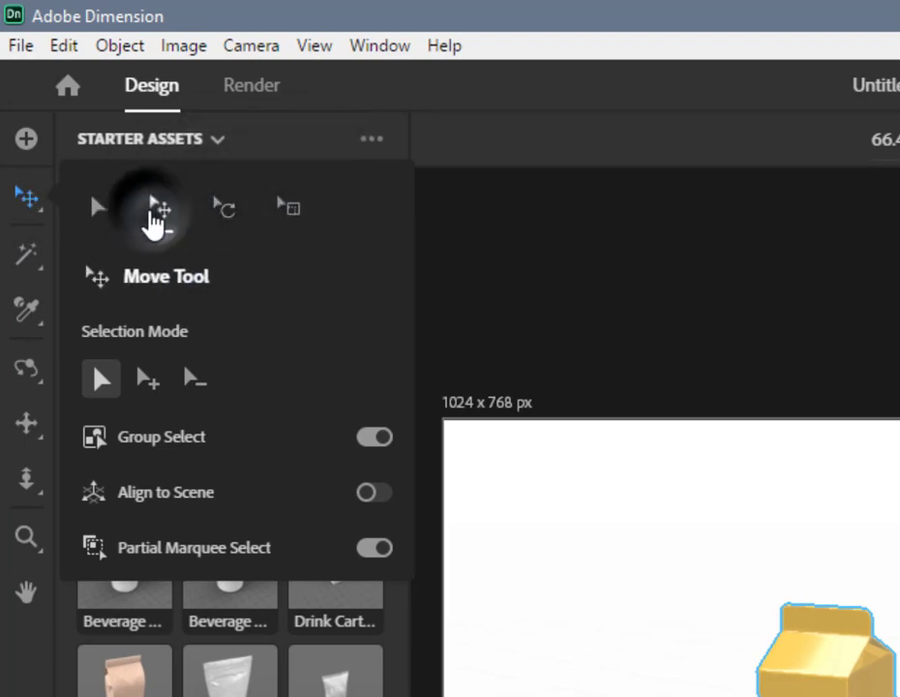
{"action": "left_click", "coordinate": [101, 216]}
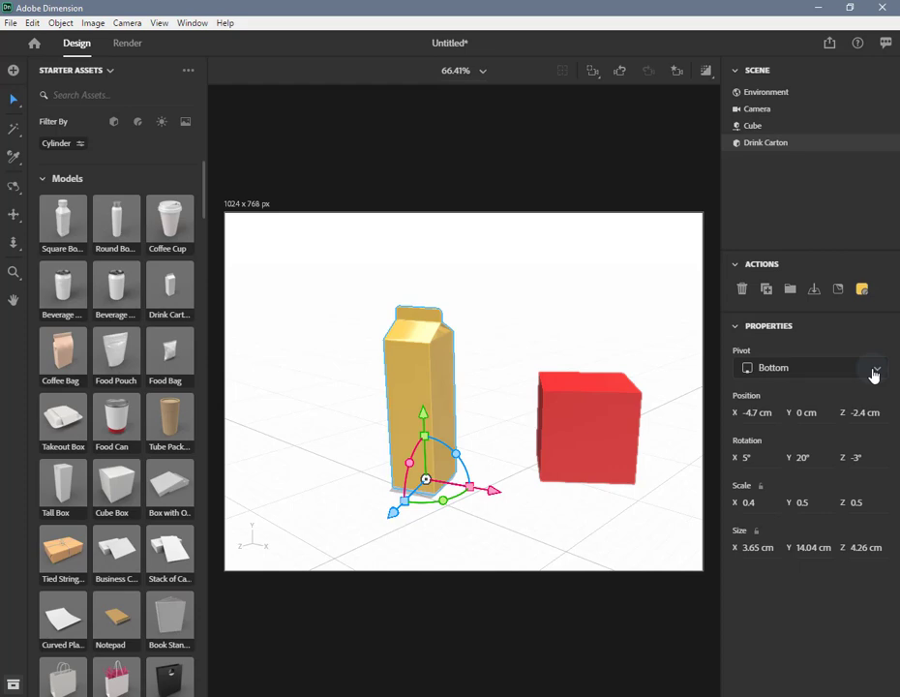
{"action": "left_click", "coordinate": [873, 370]}
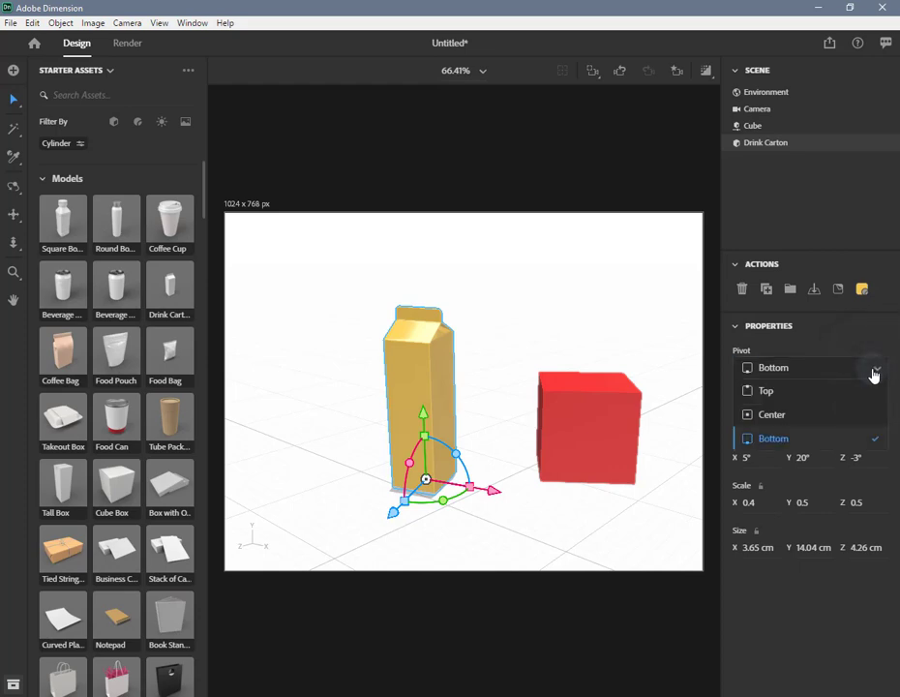
{"action": "left_click", "coordinate": [816, 415]}
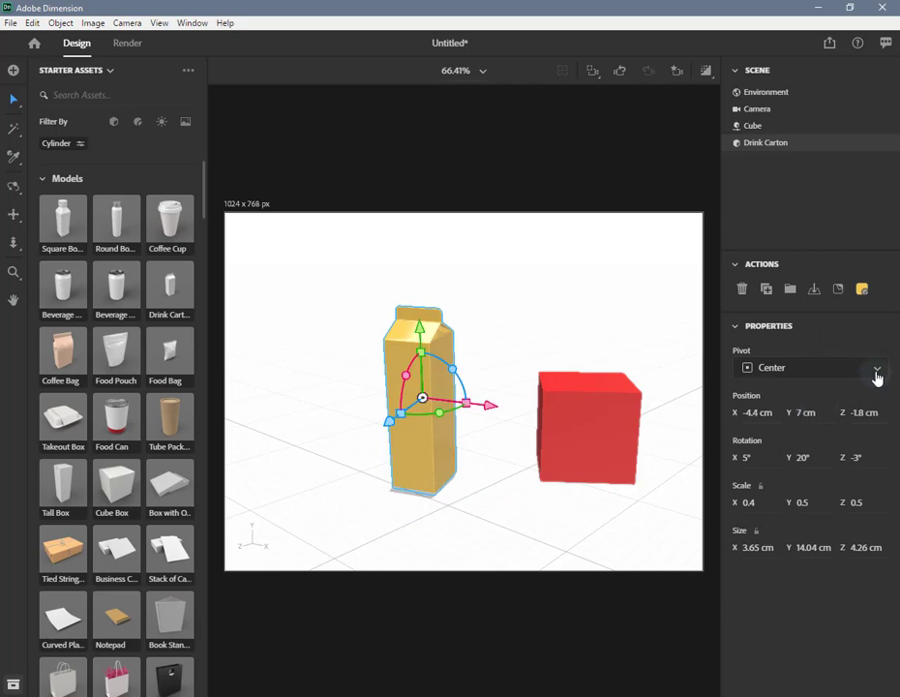
{"action": "left_click", "coordinate": [877, 376]}
{"action": "left_click", "coordinate": [830, 389]}
{"action": "left_click", "coordinate": [872, 373]}
{"action": "left_click", "coordinate": [794, 438]}
{"action": "left_click", "coordinate": [834, 374]}
{"action": "left_click", "coordinate": [803, 410]}
{"action": "left_click", "coordinate": [821, 374]}
{"action": "left_click", "coordinate": [803, 439]}
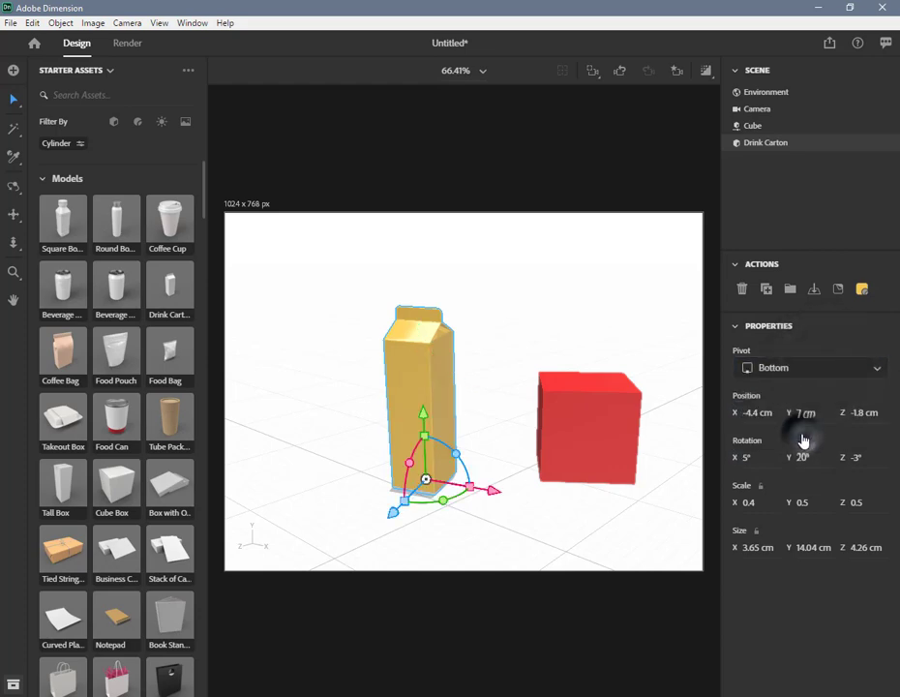
{"action": "left_click", "coordinate": [472, 379]}
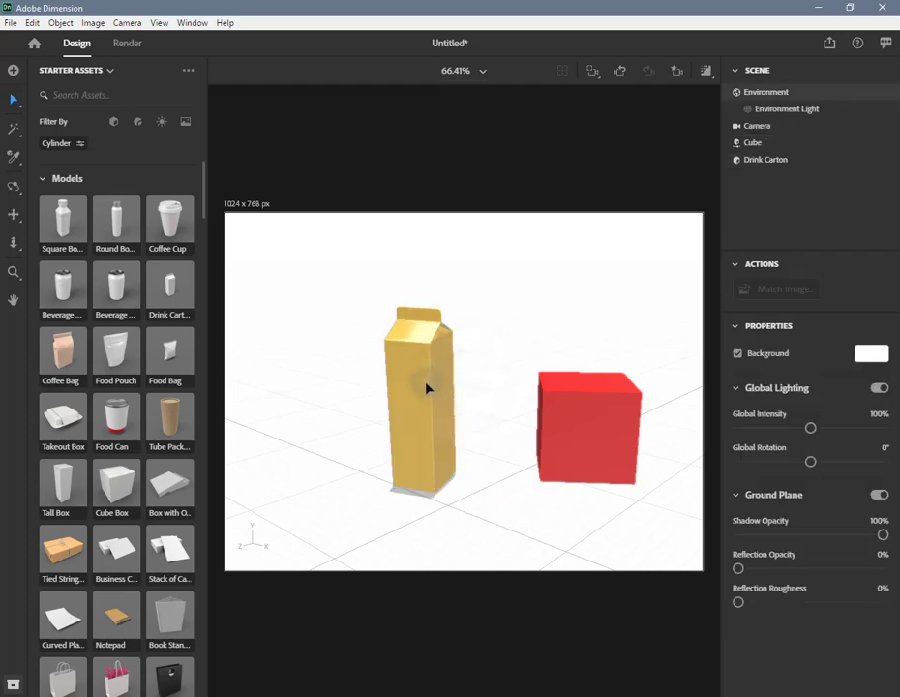
{"action": "left_click", "coordinate": [426, 386]}
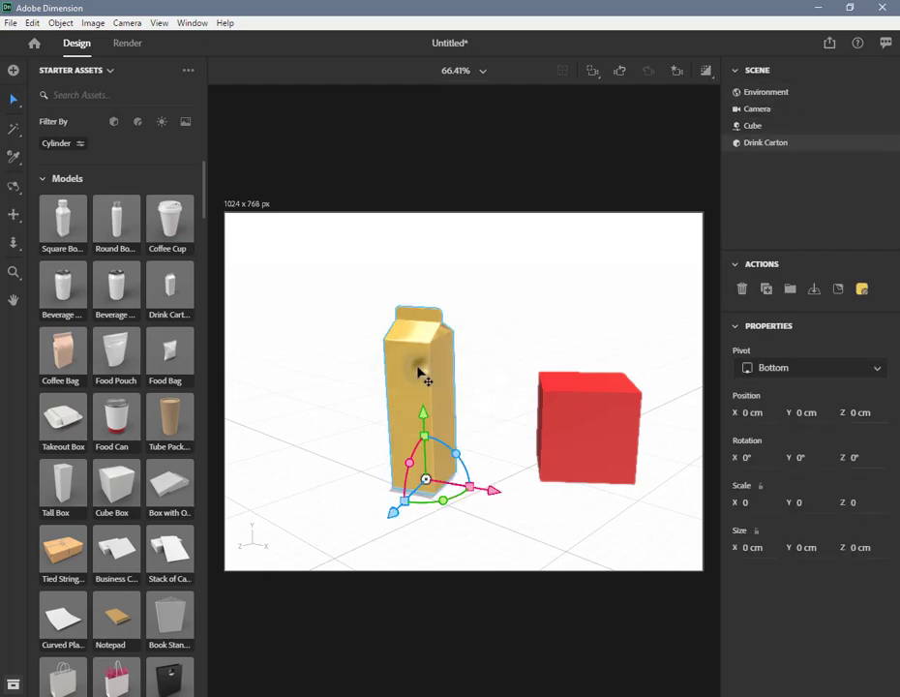
Stand the carton upright on the ground at X -6.6 cm, Z -3.9 cm, left of the cube
{"action": "left_click_drag", "start_coordinate": [420, 368], "coordinate": [431, 470]}
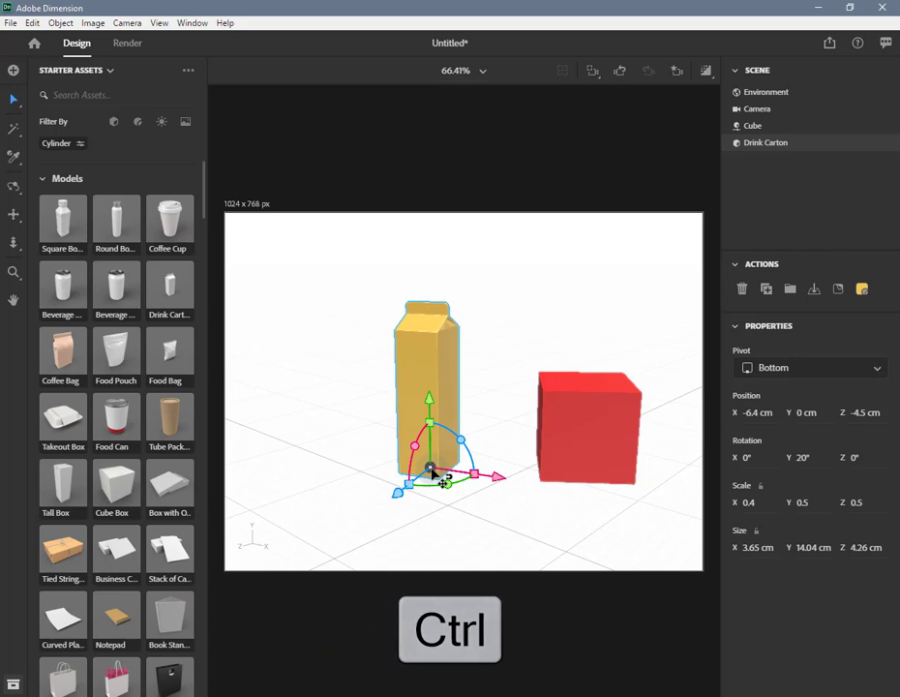
{"action": "left_click_drag", "start_coordinate": [431, 471], "coordinate": [450, 474], "text": "ctrl"}
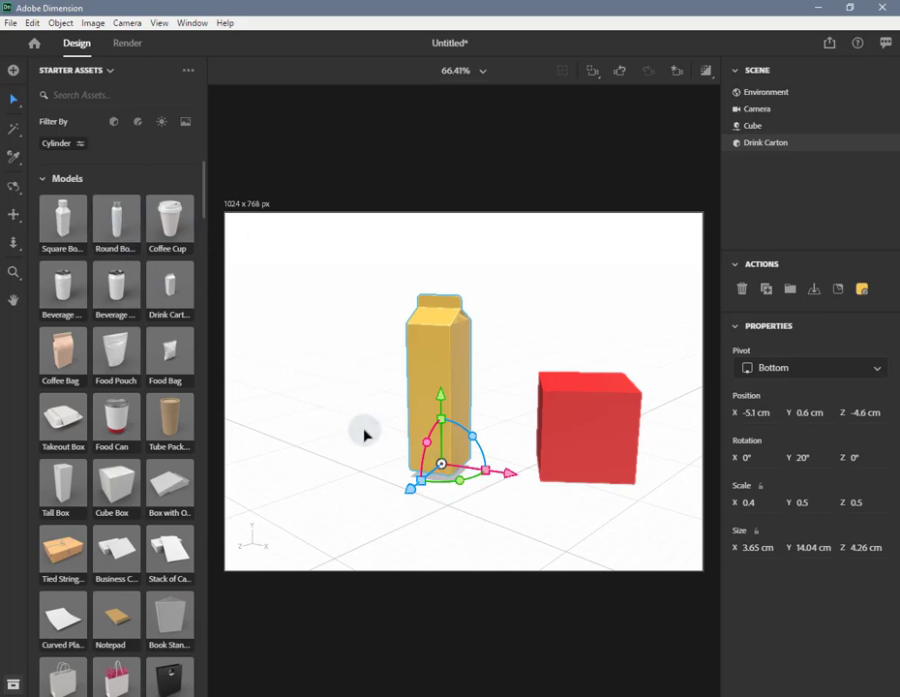
{"action": "mouse_move", "coordinate": [409, 490]}
{"action": "left_mouse_down"}
{"action": "mouse_move", "coordinate": [376, 508]}
{"action": "mouse_move", "coordinate": [409, 474]}
{"action": "left_mouse_up"}
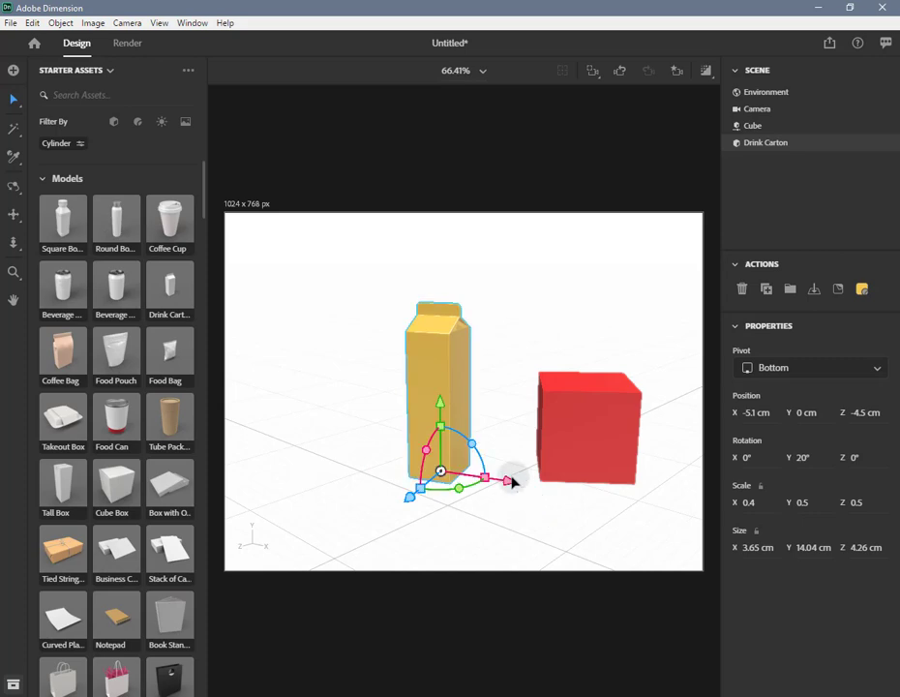
{"action": "mouse_move", "coordinate": [508, 478]}
{"action": "left_mouse_down"}
{"action": "mouse_move", "coordinate": [579, 494]}
{"action": "mouse_move", "coordinate": [510, 474]}
{"action": "left_mouse_up"}
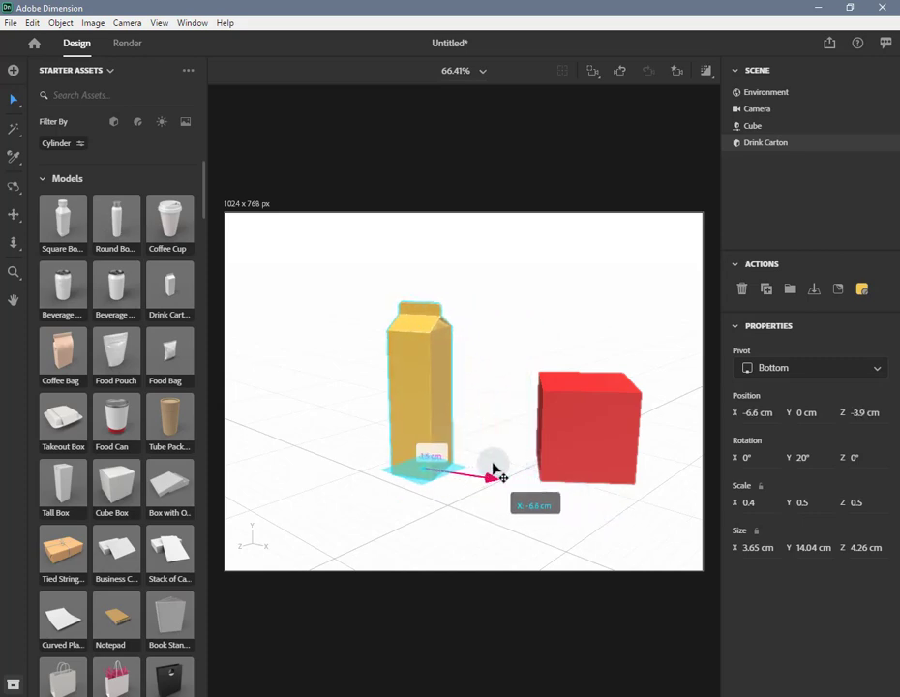
{"action": "left_click_drag", "start_coordinate": [496, 470], "coordinate": [495, 470]}
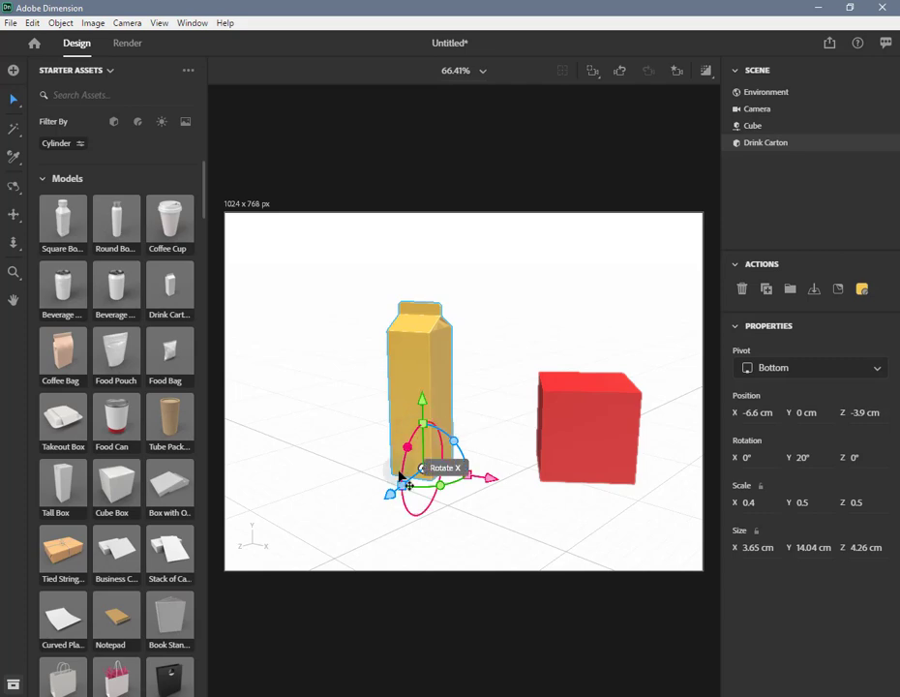
Try widening and rotating the carton, then return it upright at rotation 0°/20°/-1°
{"action": "mouse_move", "coordinate": [400, 490]}
{"action": "left_mouse_down"}
{"action": "mouse_move", "coordinate": [368, 517]}
{"action": "mouse_move", "coordinate": [410, 481]}
{"action": "mouse_move", "coordinate": [388, 504]}
{"action": "left_mouse_up"}
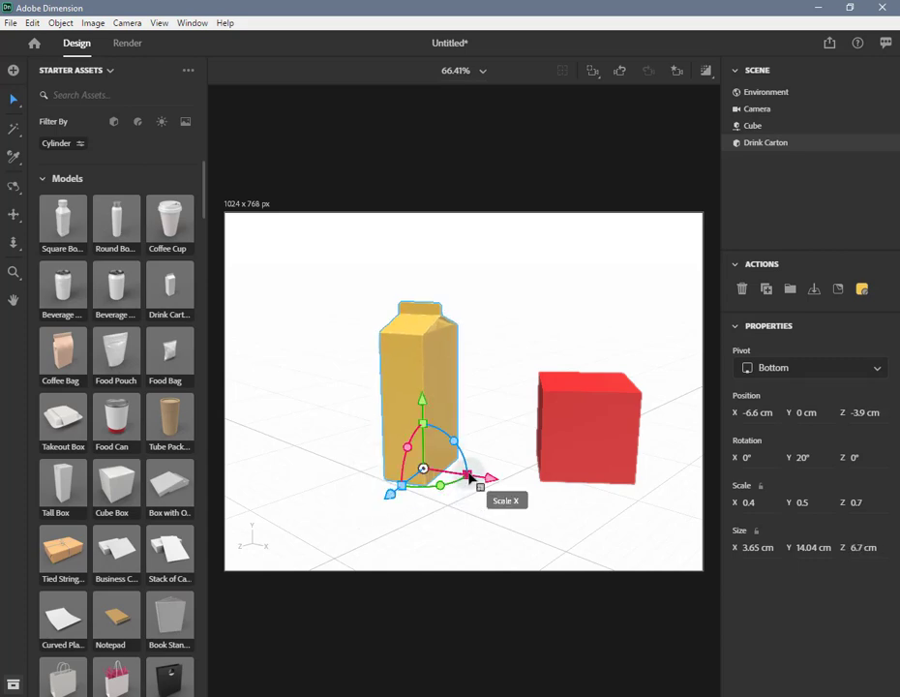
{"action": "mouse_move", "coordinate": [470, 478]}
{"action": "left_mouse_down"}
{"action": "mouse_move", "coordinate": [538, 492]}
{"action": "mouse_move", "coordinate": [473, 476]}
{"action": "mouse_move", "coordinate": [516, 484]}
{"action": "mouse_move", "coordinate": [510, 478]}
{"action": "mouse_move", "coordinate": [459, 474]}
{"action": "mouse_move", "coordinate": [472, 475]}
{"action": "left_mouse_up"}
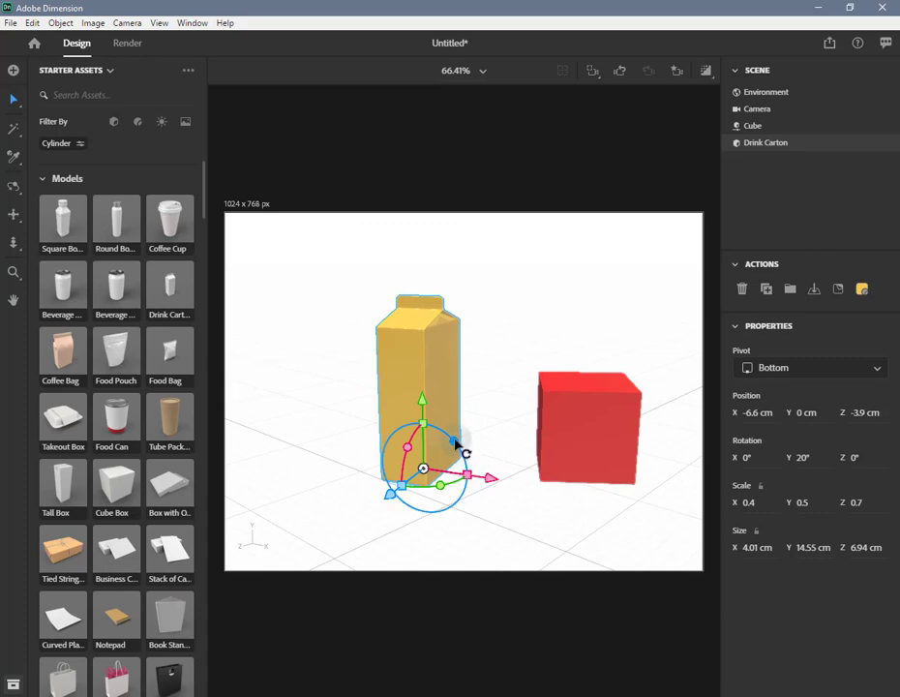
{"action": "left_click_drag", "start_coordinate": [457, 442], "coordinate": [414, 465]}
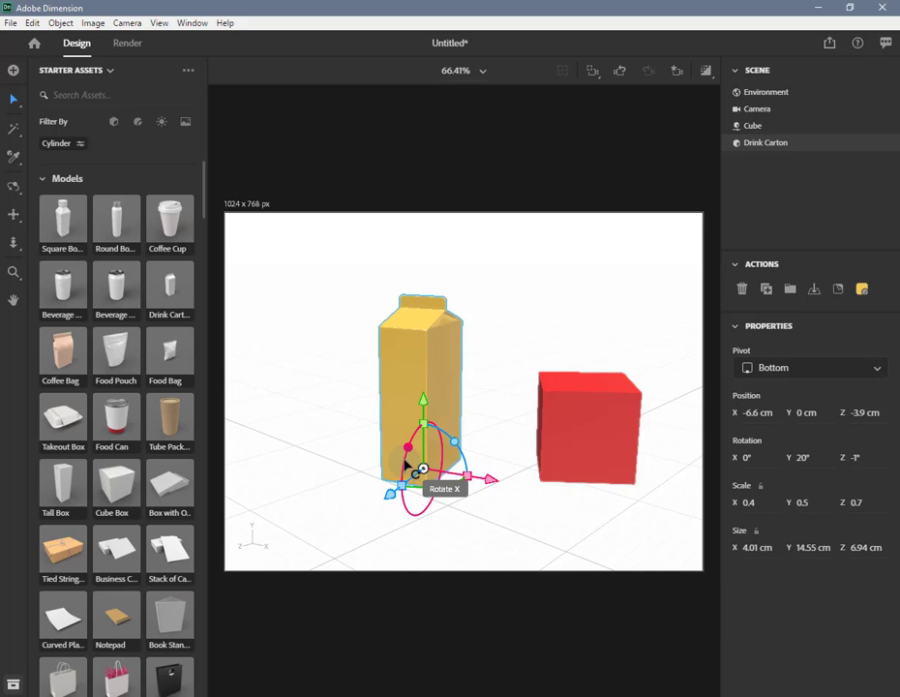
{"action": "mouse_move", "coordinate": [407, 449]}
{"action": "left_mouse_down"}
{"action": "mouse_move", "coordinate": [410, 467]}
{"action": "mouse_move", "coordinate": [408, 451]}
{"action": "left_mouse_up"}
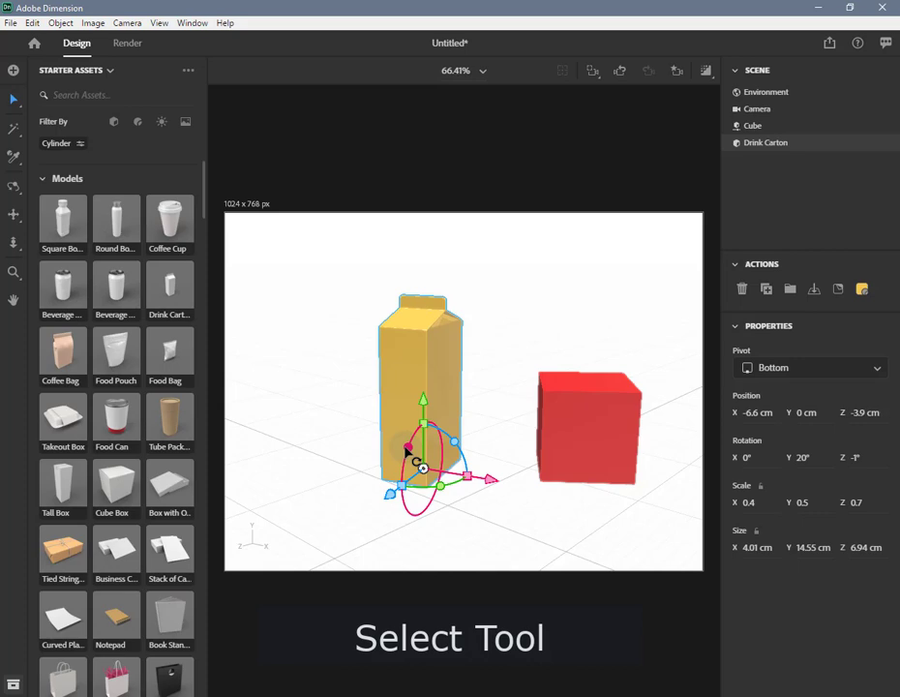
Slide the carton across the floor with Move Aligned to Surface
{"action": "key", "text": "v"}
{"action": "mouse_move", "coordinate": [19, 104]}
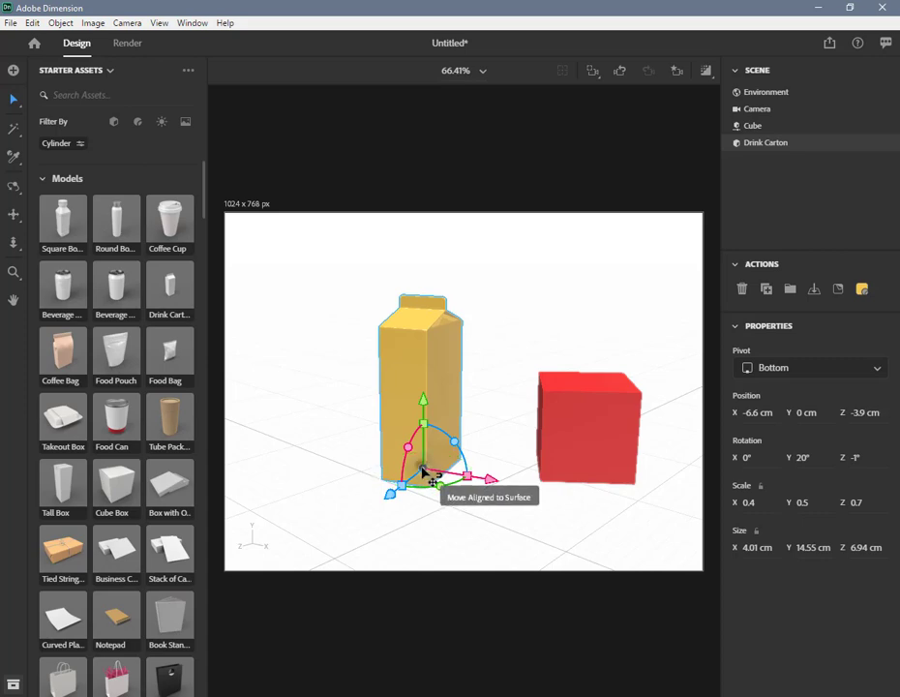
{"action": "mouse_move", "coordinate": [423, 470]}
{"action": "left_mouse_down"}
{"action": "mouse_move", "coordinate": [434, 457]}
{"action": "mouse_move", "coordinate": [441, 478]}
{"action": "mouse_move", "coordinate": [433, 478]}
{"action": "left_mouse_up"}
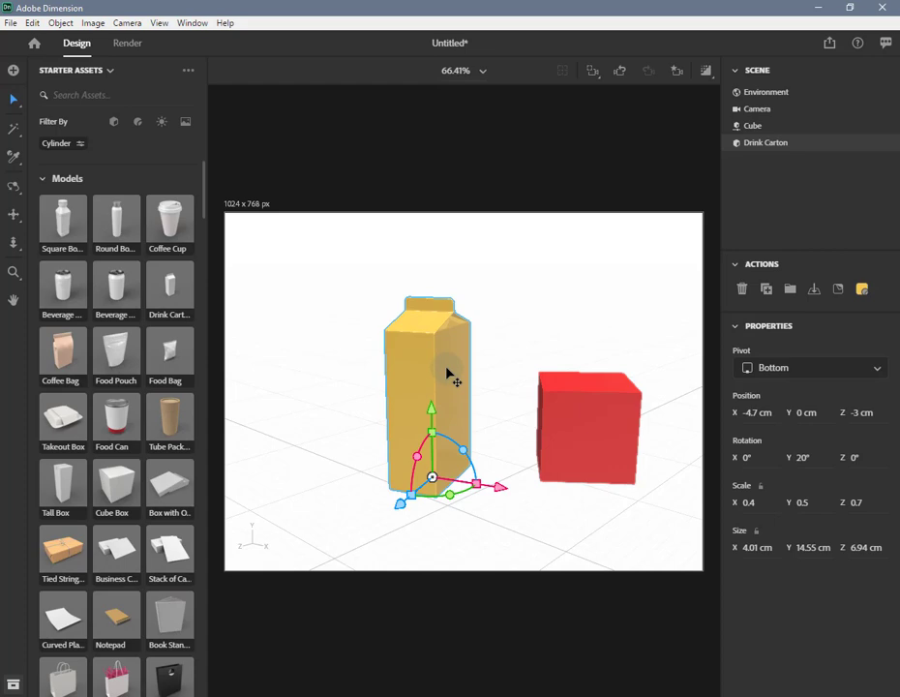
{"action": "mouse_move", "coordinate": [447, 368]}
{"action": "left_mouse_down"}
{"action": "mouse_move", "coordinate": [386, 354]}
{"action": "mouse_move", "coordinate": [453, 388]}
{"action": "left_mouse_up"}
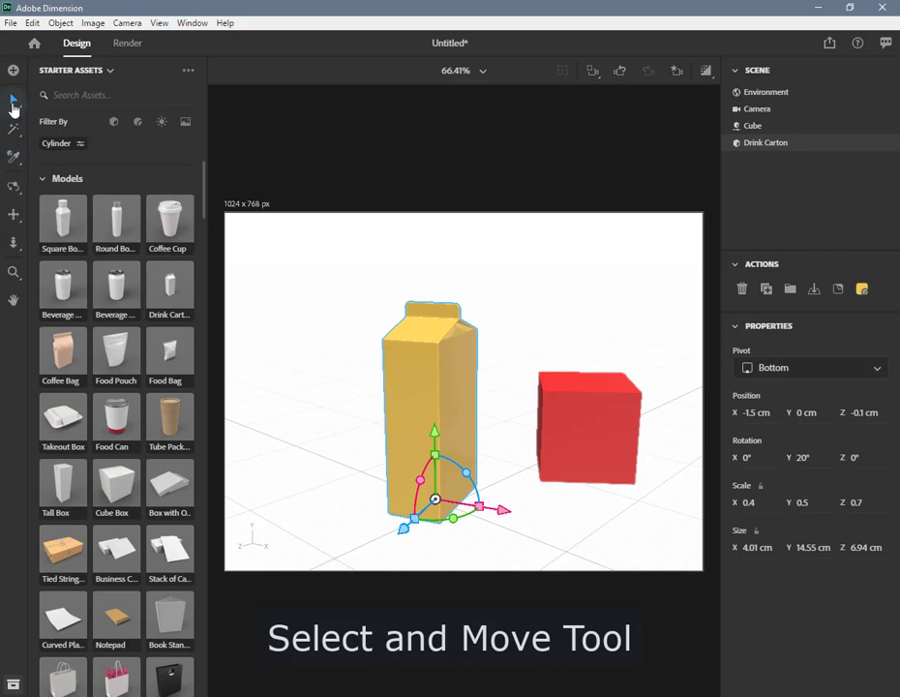
With the Move Tool, lift the carton and bring it back down at X -7.3 cm, Z -4.3 cm
{"action": "left_click", "coordinate": [14, 103]}
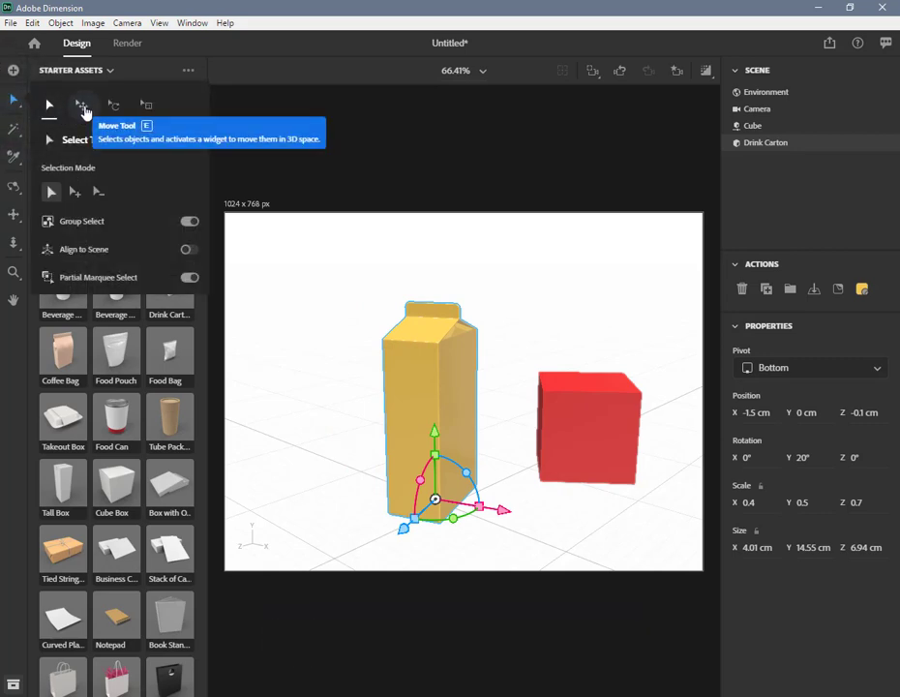
{"action": "key", "text": "m"}
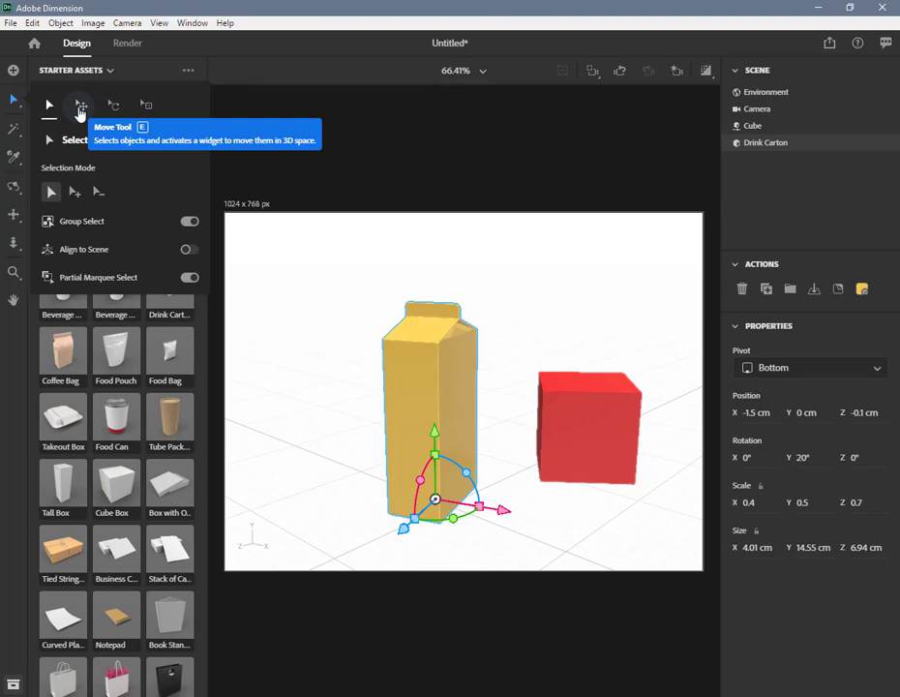
{"action": "left_click", "coordinate": [80, 109]}
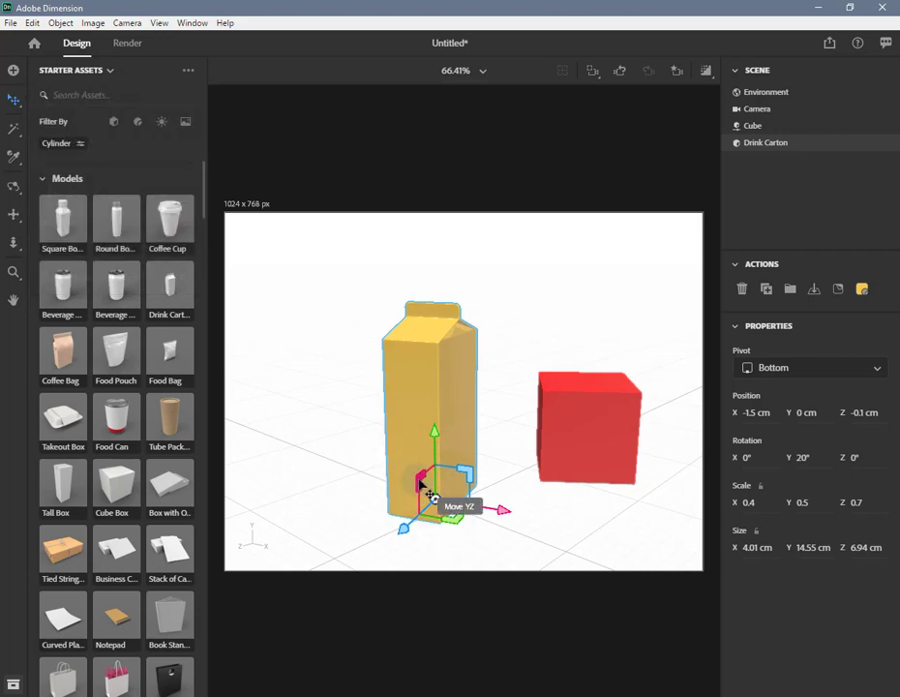
{"action": "left_click_drag", "start_coordinate": [422, 483], "coordinate": [501, 492]}
{"action": "mouse_move", "coordinate": [468, 440]}
{"action": "left_mouse_down"}
{"action": "mouse_move", "coordinate": [470, 416]}
{"action": "mouse_move", "coordinate": [495, 394]}
{"action": "mouse_move", "coordinate": [474, 404]}
{"action": "mouse_move", "coordinate": [456, 441]}
{"action": "left_mouse_up"}
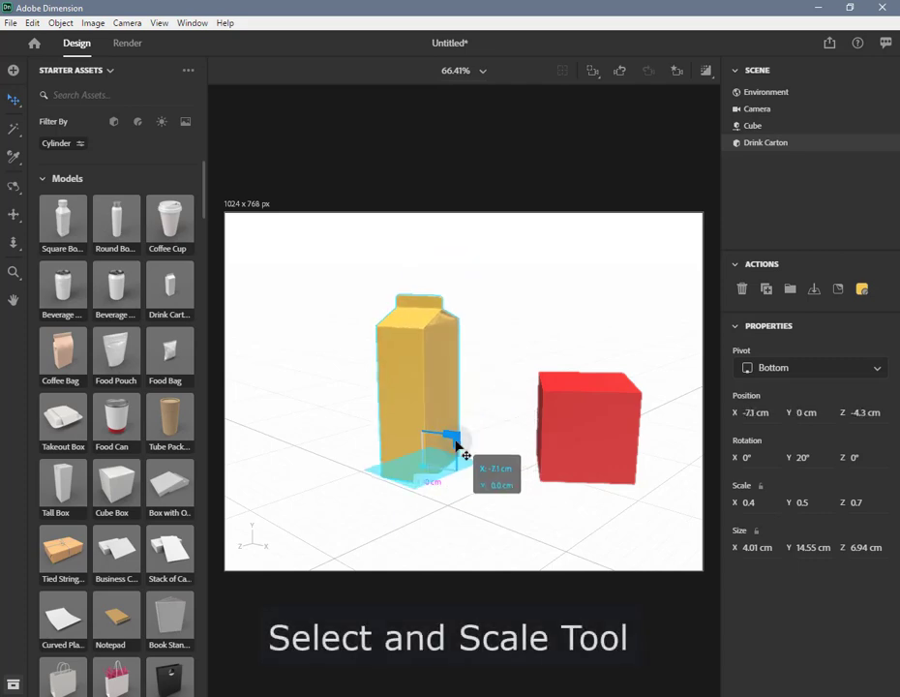
With the Scale Tool, rescale the carton to 0.3/0.5/0.5, about 13.79 cm tall
{"action": "left_click", "coordinate": [13, 101]}
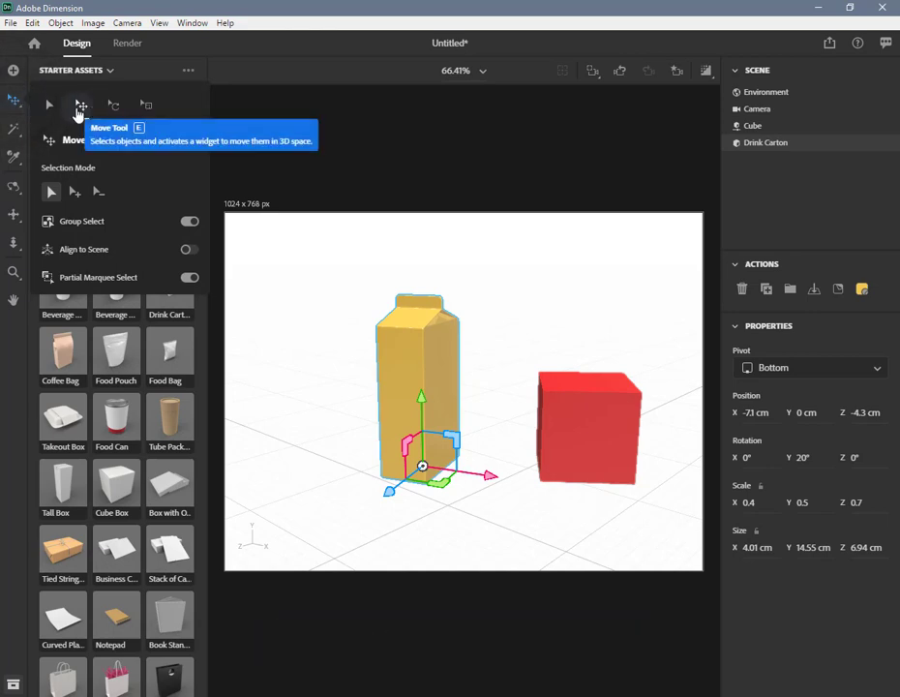
{"action": "left_click", "coordinate": [144, 106]}
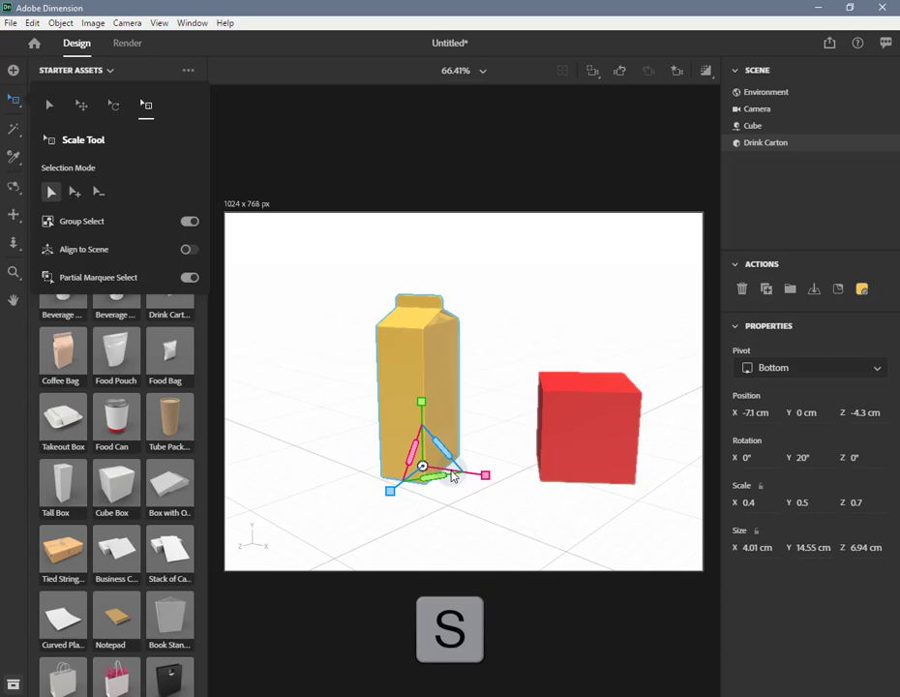
{"action": "left_click", "coordinate": [422, 401]}
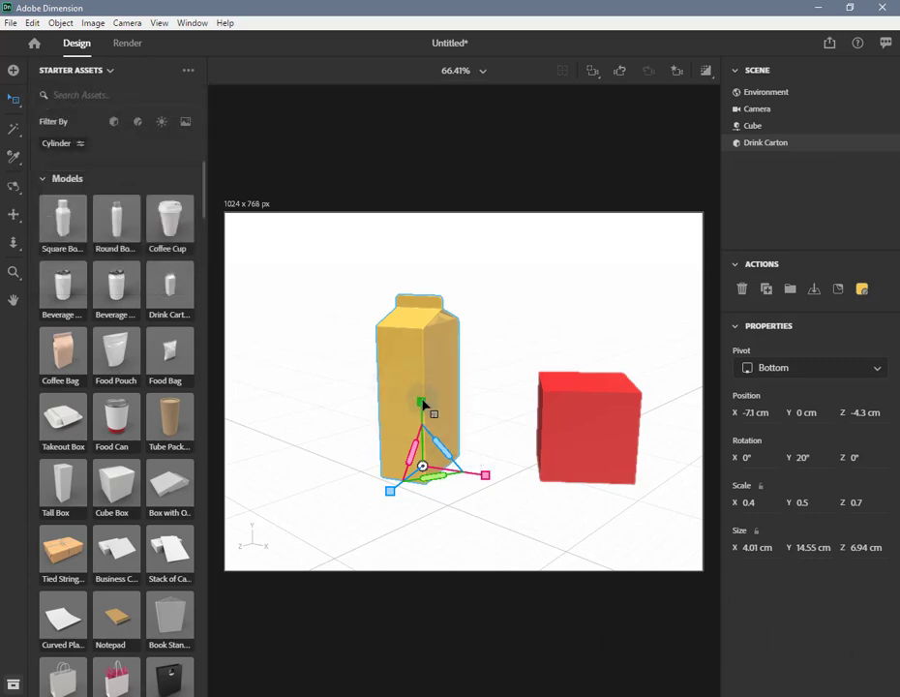
{"action": "mouse_move", "coordinate": [423, 403]}
{"action": "left_mouse_down"}
{"action": "mouse_move", "coordinate": [428, 371]}
{"action": "mouse_move", "coordinate": [423, 409]}
{"action": "left_mouse_up"}
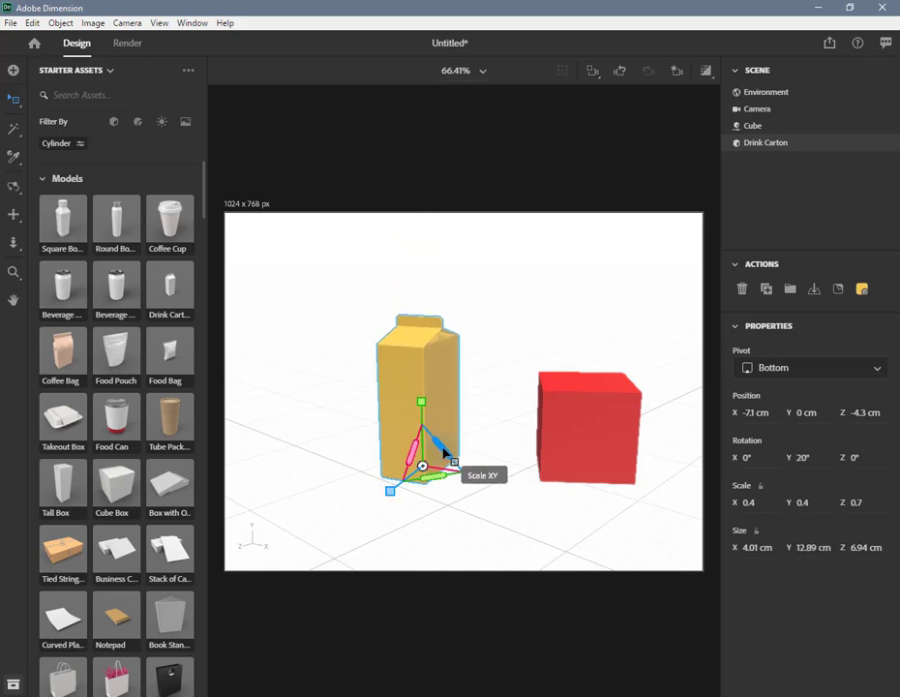
{"action": "left_click_drag", "start_coordinate": [445, 451], "coordinate": [432, 476]}
{"action": "left_click_drag", "start_coordinate": [423, 433], "coordinate": [421, 357]}
{"action": "left_click", "coordinate": [444, 513]}
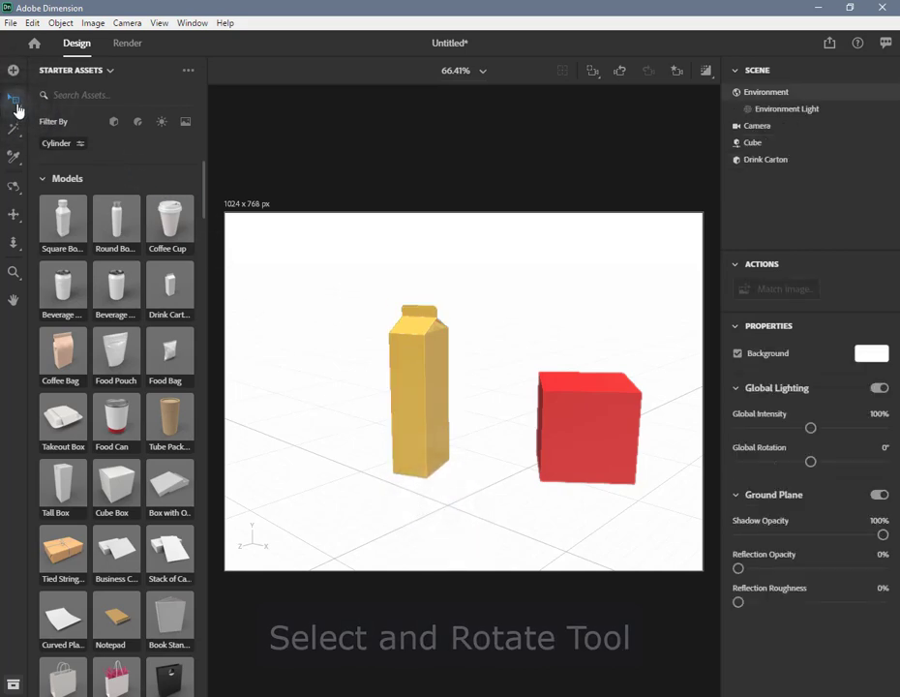
Choose the Rotate Tool (R) as the active transform
{"action": "mouse_move", "coordinate": [20, 104]}
{"action": "key", "text": "r"}
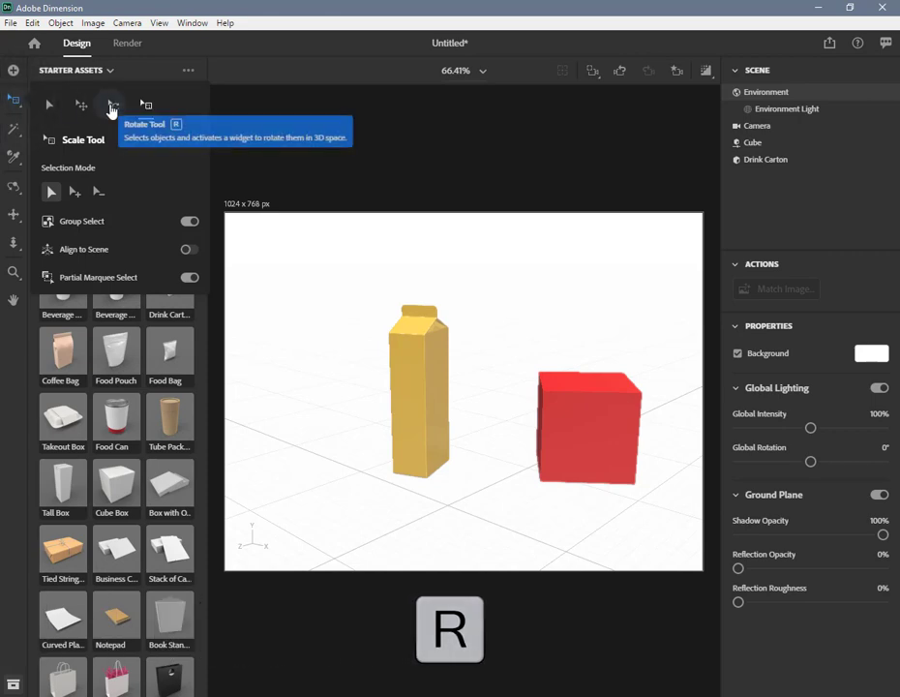
{"action": "left_click", "coordinate": [114, 107]}
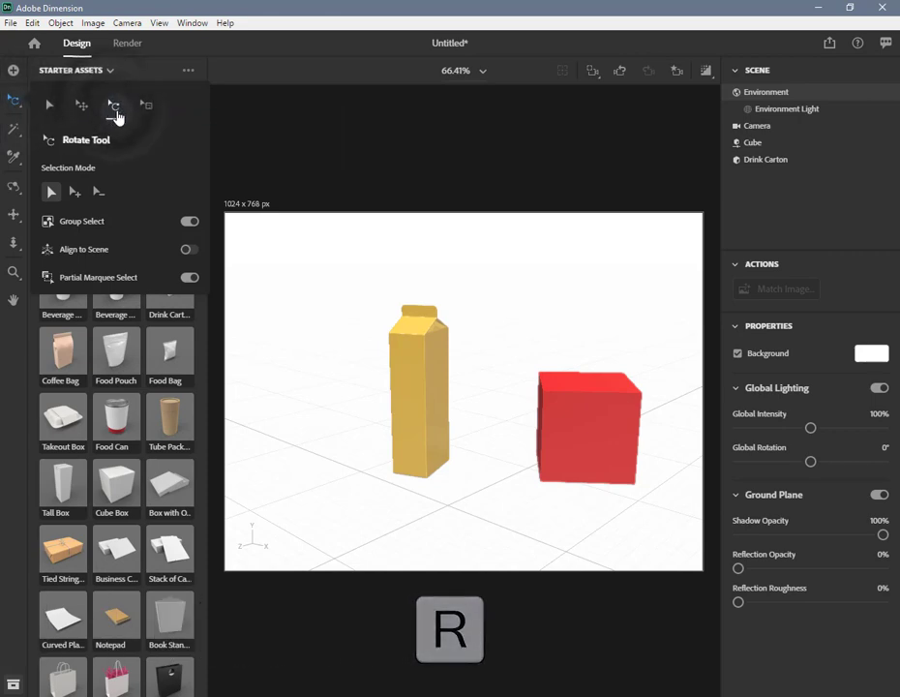
{"action": "left_click", "coordinate": [418, 428]}
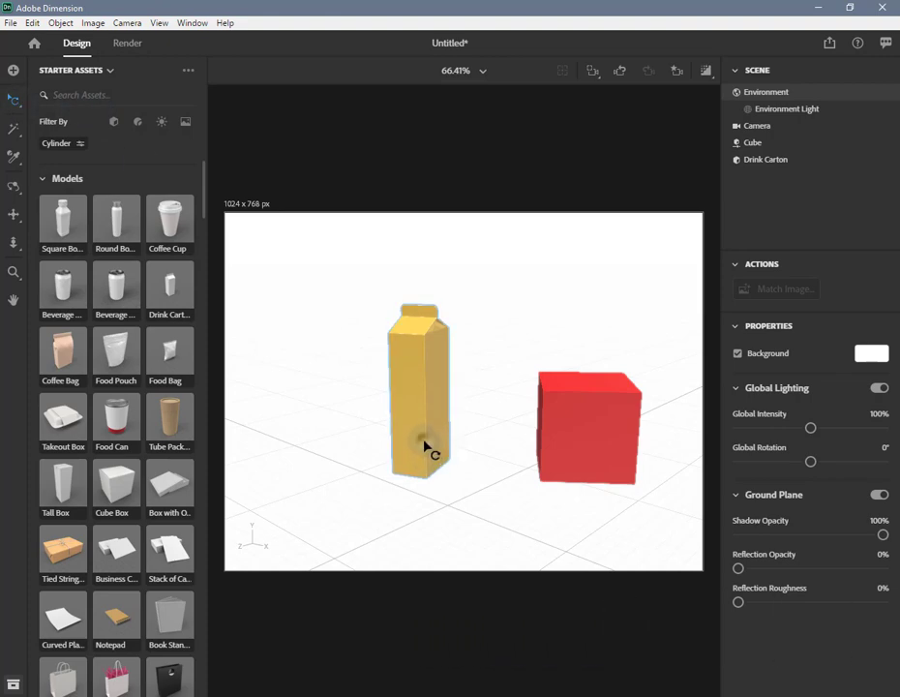
Free-rotate the carton, leaving it upright at rotation 179°/171°/-179°
{"action": "left_click", "coordinate": [427, 446]}
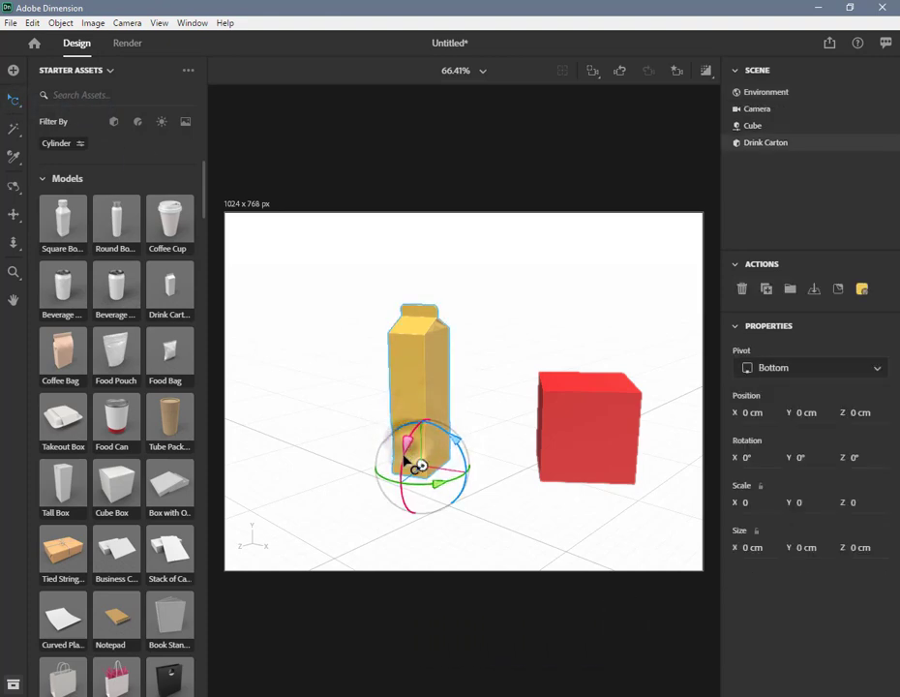
{"action": "left_click_drag", "start_coordinate": [416, 461], "coordinate": [438, 427]}
{"action": "mouse_move", "coordinate": [430, 366]}
{"action": "left_mouse_down"}
{"action": "mouse_move", "coordinate": [400, 370]}
{"action": "mouse_move", "coordinate": [332, 345]}
{"action": "mouse_move", "coordinate": [416, 377]}
{"action": "mouse_move", "coordinate": [500, 358]}
{"action": "mouse_move", "coordinate": [544, 321]}
{"action": "mouse_move", "coordinate": [528, 342]}
{"action": "mouse_move", "coordinate": [334, 394]}
{"action": "mouse_move", "coordinate": [278, 366]}
{"action": "mouse_move", "coordinate": [396, 295]}
{"action": "mouse_move", "coordinate": [418, 297]}
{"action": "mouse_move", "coordinate": [353, 340]}
{"action": "mouse_move", "coordinate": [358, 370]}
{"action": "mouse_move", "coordinate": [417, 357]}
{"action": "left_mouse_up"}
{"action": "left_click_drag", "start_coordinate": [476, 447], "coordinate": [455, 444]}
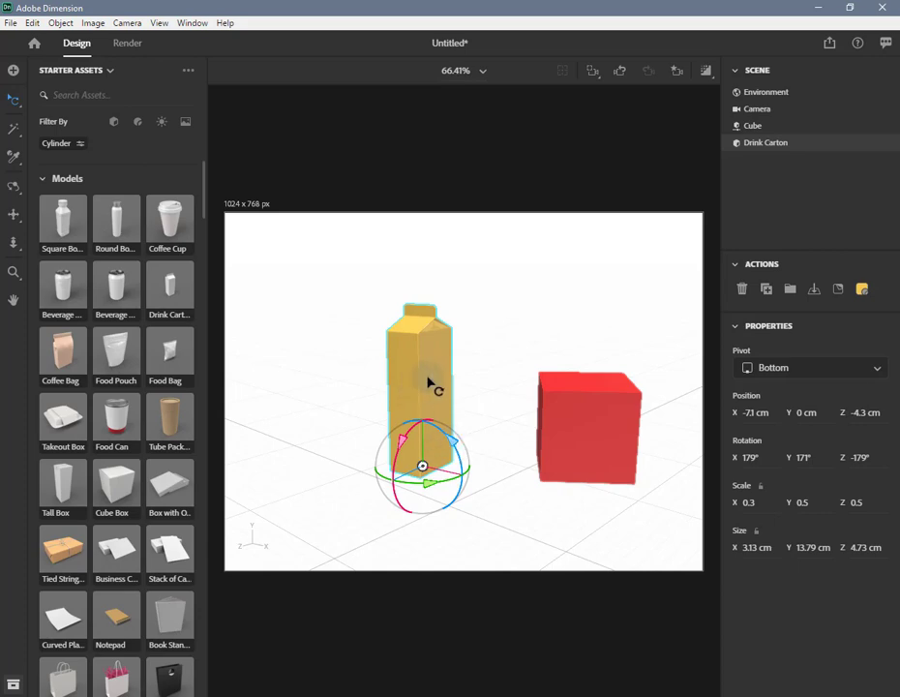
{"action": "mouse_move", "coordinate": [429, 382]}
{"action": "left_mouse_down"}
{"action": "mouse_move", "coordinate": [450, 384]}
{"action": "mouse_move", "coordinate": [428, 382]}
{"action": "left_mouse_up"}
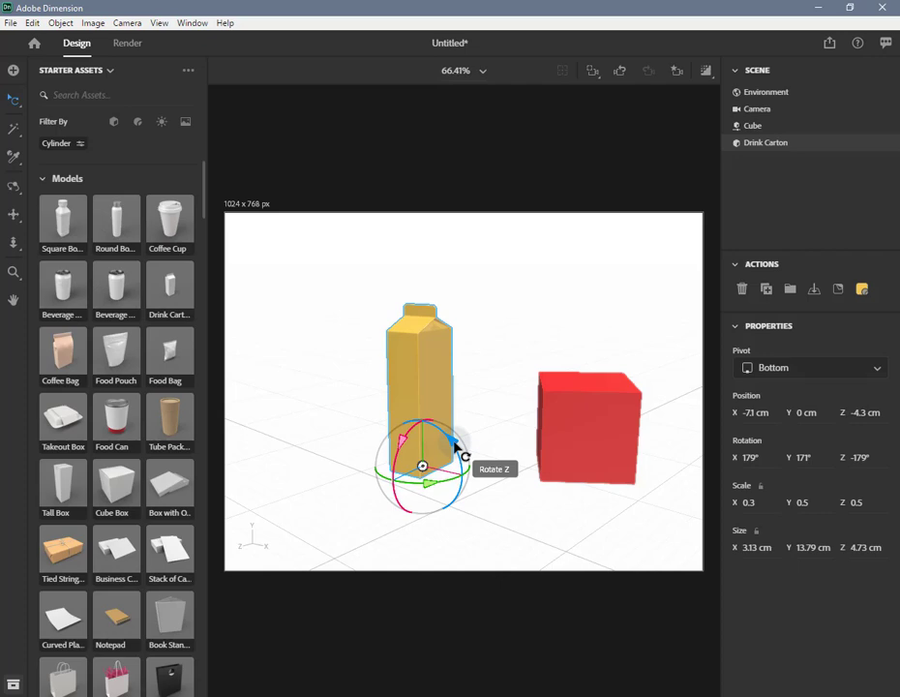
Orbit the camera around the carton and cube, then select the yellow drink carton
{"action": "left_click", "coordinate": [581, 594]}
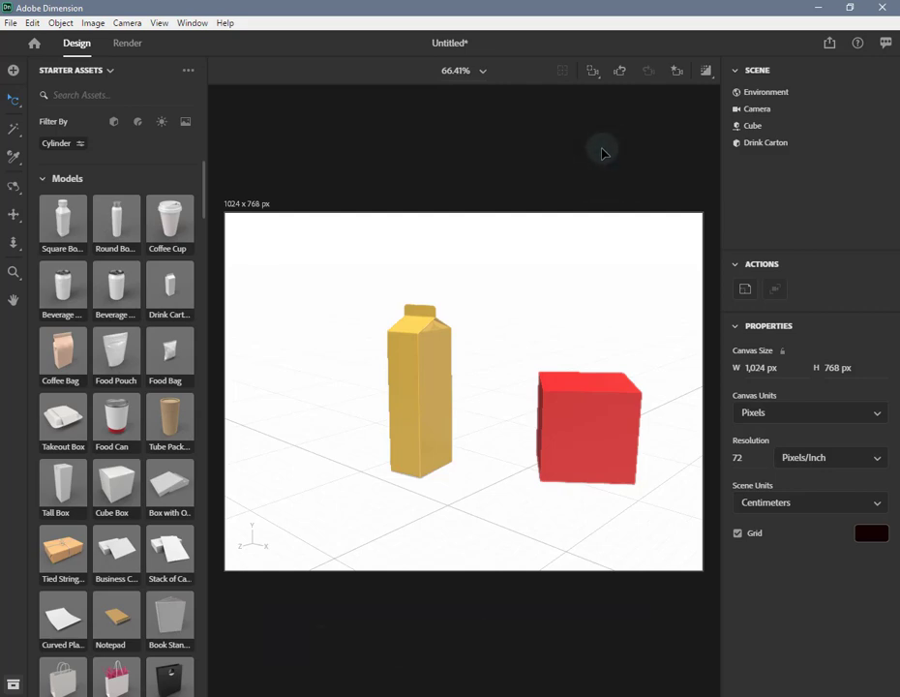
{"action": "left_click", "coordinate": [499, 331]}
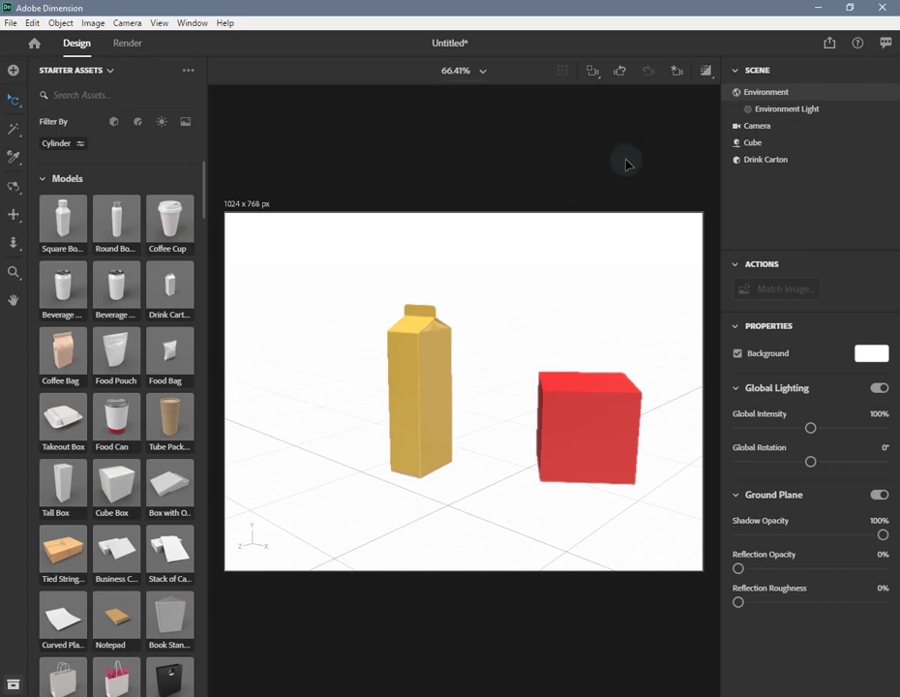
{"action": "left_click", "coordinate": [648, 133]}
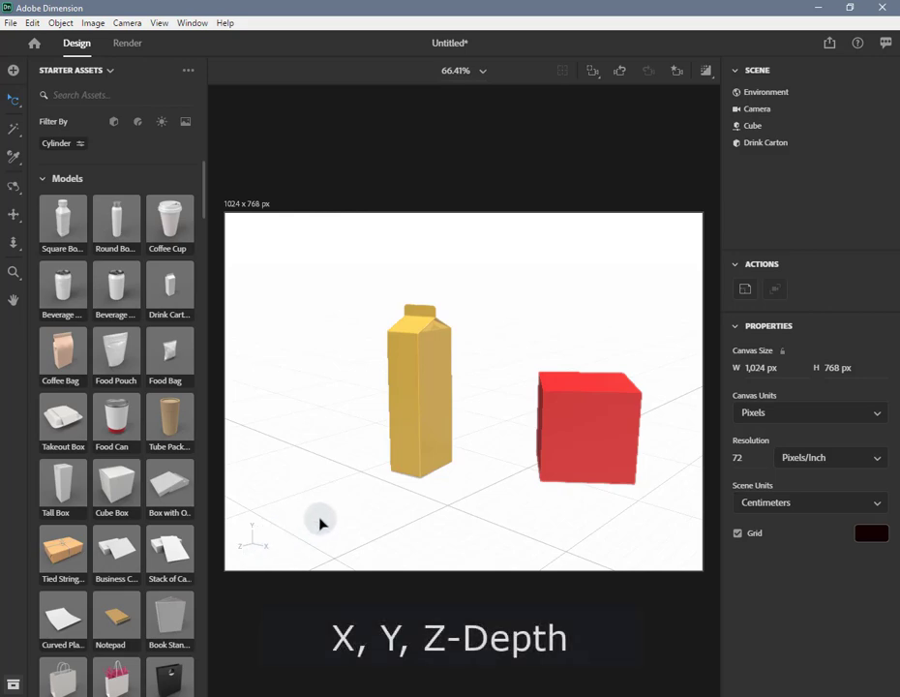
{"action": "left_click", "coordinate": [418, 503]}
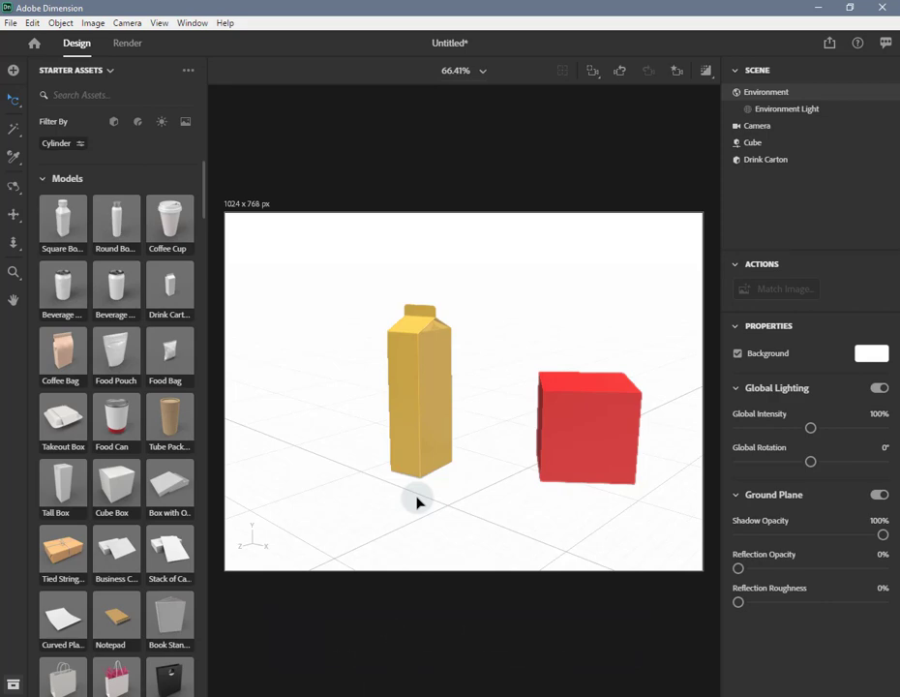
{"action": "left_click_drag", "start_coordinate": [418, 502], "coordinate": [393, 493]}
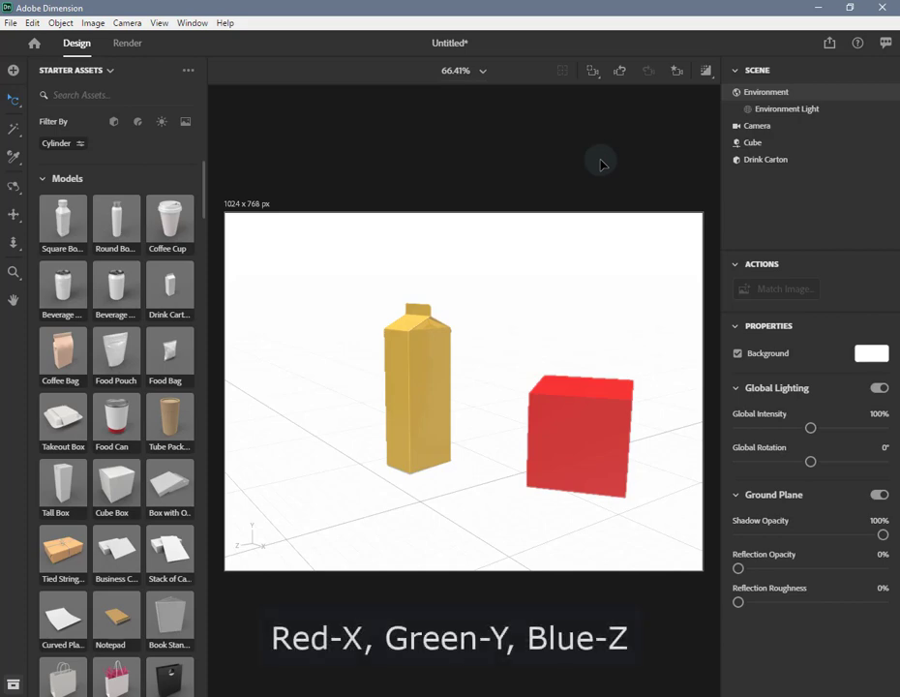
{"action": "left_click", "coordinate": [432, 439]}
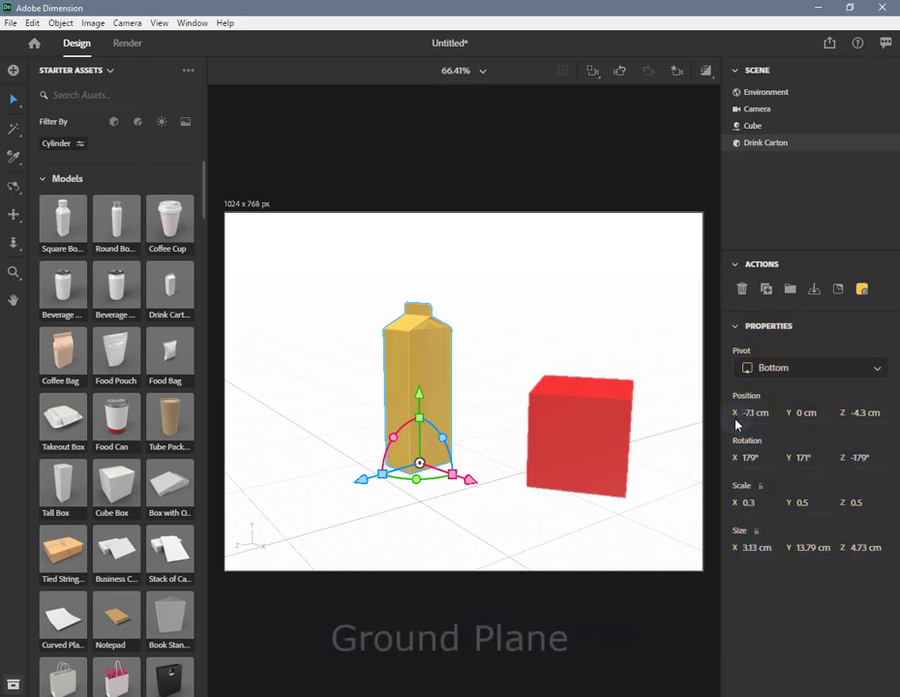
Set the ground grid colour to red (222, 24, 24)
{"action": "left_click", "coordinate": [636, 153]}
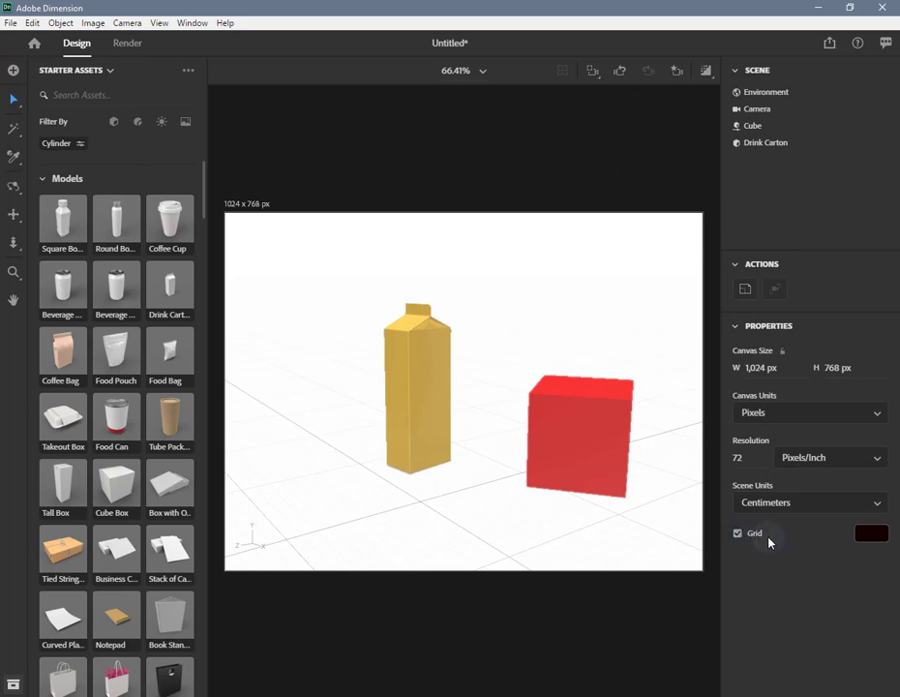
{"action": "left_click", "coordinate": [875, 539]}
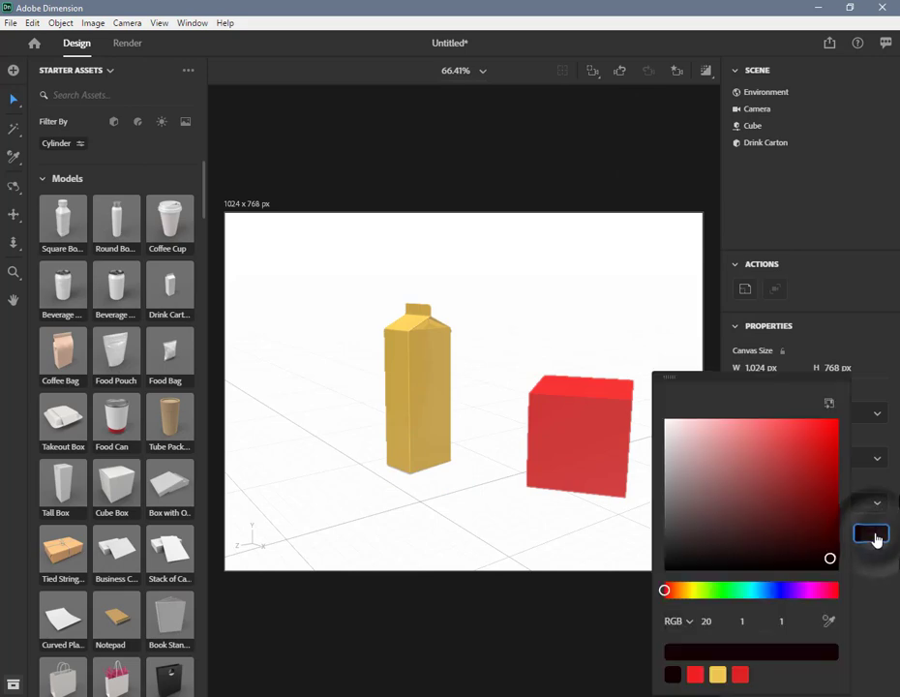
{"action": "left_click", "coordinate": [820, 440]}
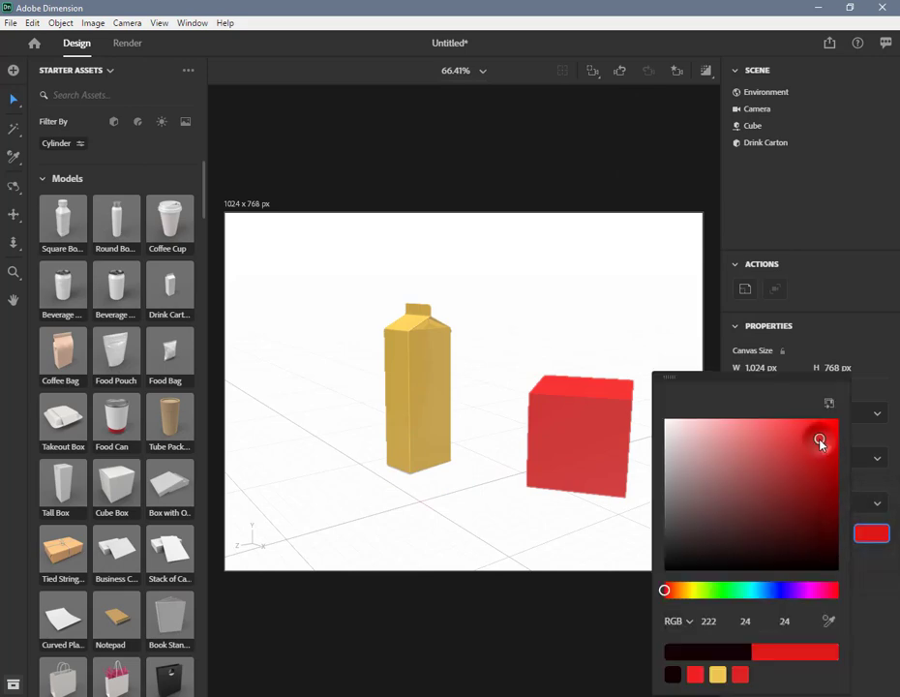
{"action": "left_click", "coordinate": [634, 550]}
Zoom in and out, then orbit the camera slightly around the carton and cube
{"action": "left_click", "coordinate": [368, 528]}
{"action": "left_click", "coordinate": [430, 517]}
{"action": "scroll", "coordinate": [431, 514], "scroll_direction": "up", "scroll_amount": 2}
{"action": "scroll", "coordinate": [430, 514], "scroll_direction": "up", "scroll_amount": 3}
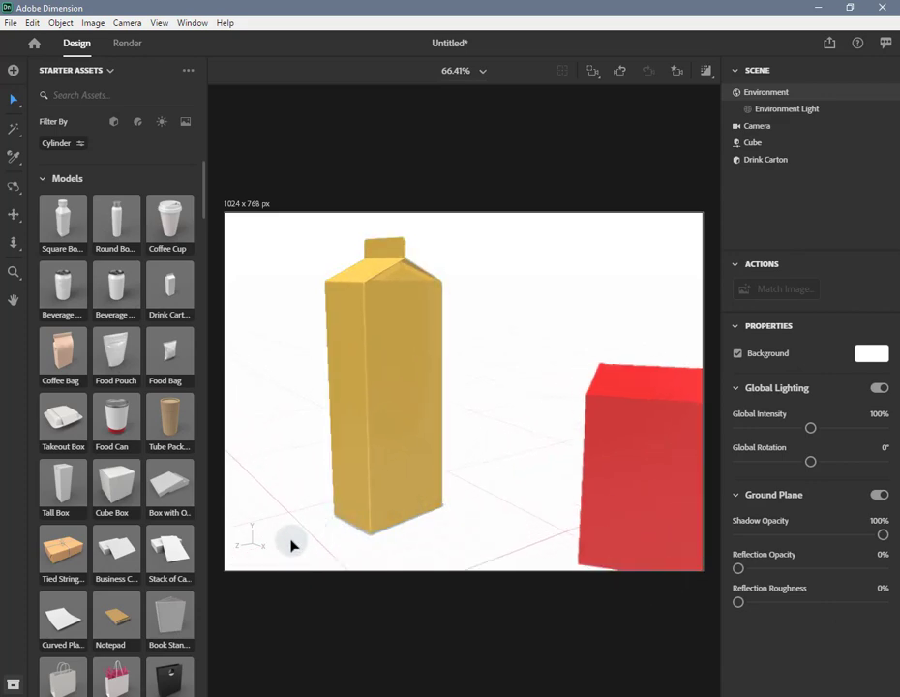
{"action": "scroll", "coordinate": [435, 517], "scroll_direction": "down", "scroll_amount": 4}
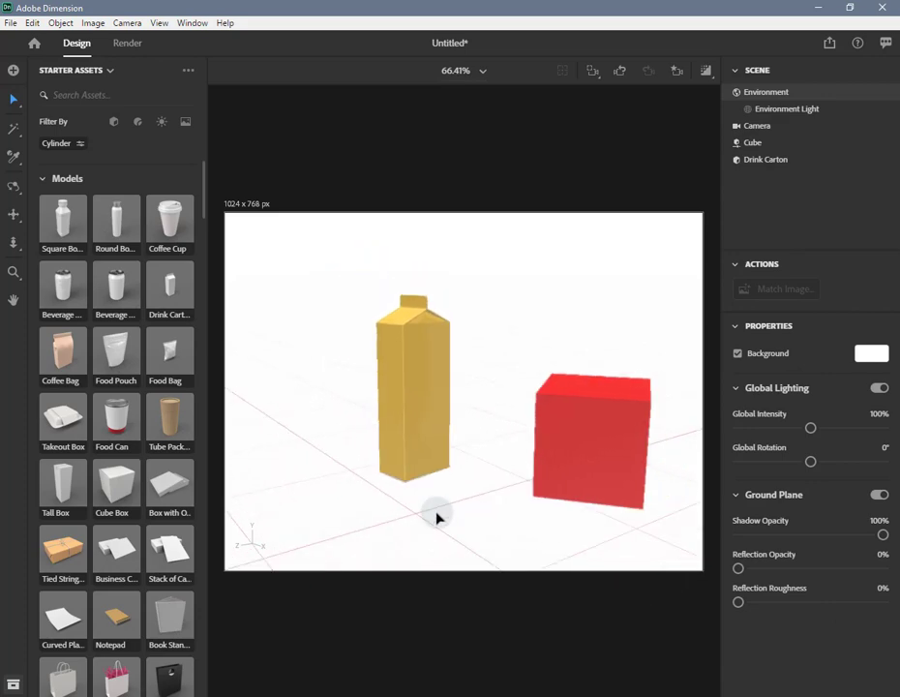
{"action": "scroll", "coordinate": [436, 517], "scroll_direction": "down", "scroll_amount": 2}
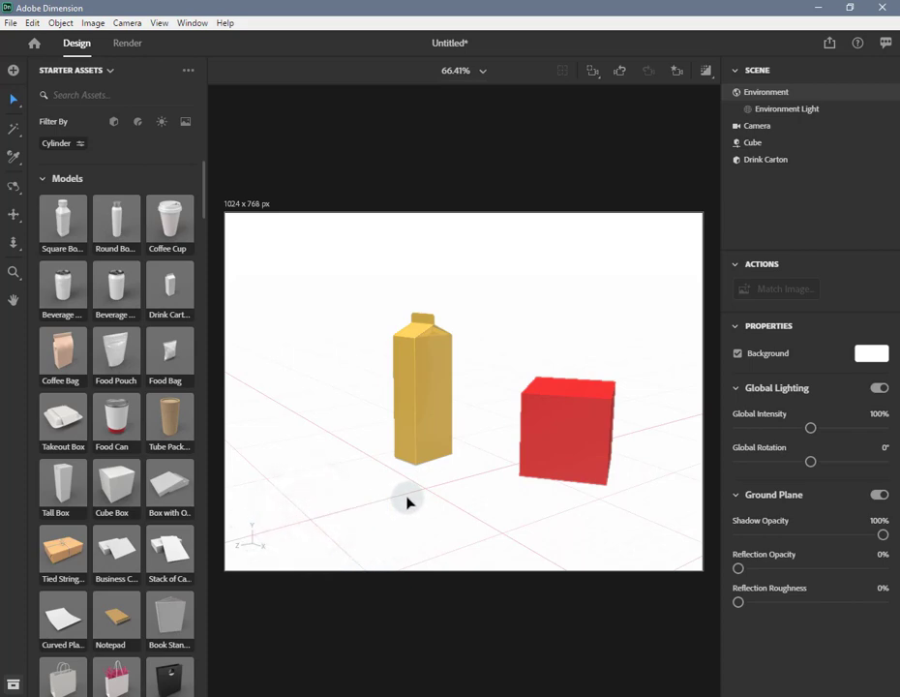
{"action": "middle_click_drag", "start_coordinate": [428, 504], "coordinate": [291, 539]}
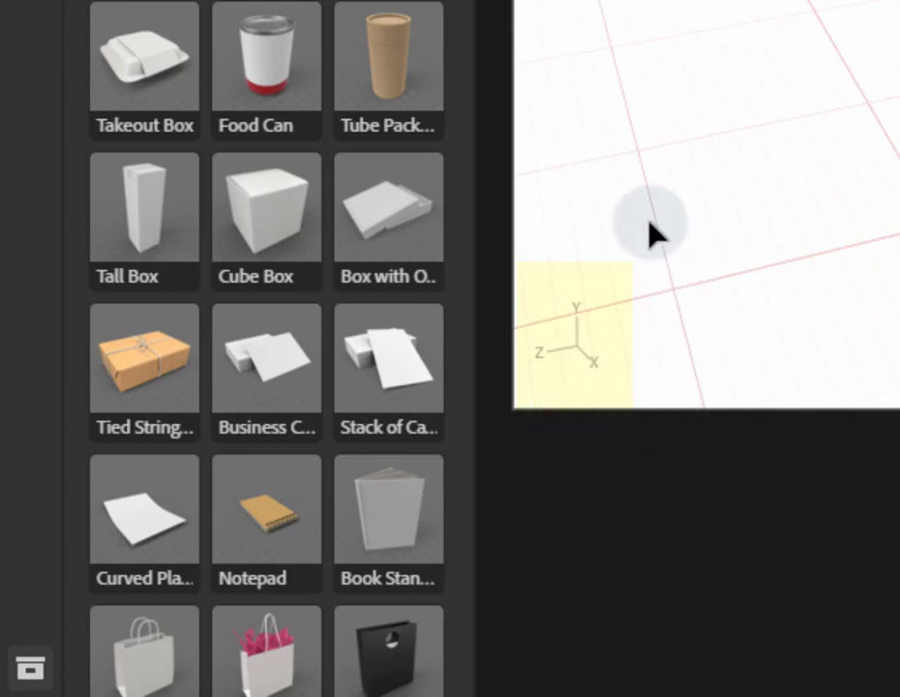
Orbit the camera lower until carton and cube stand side by side, then clear the selection
{"action": "middle_click_drag", "start_coordinate": [689, 312], "coordinate": [899, 281]}
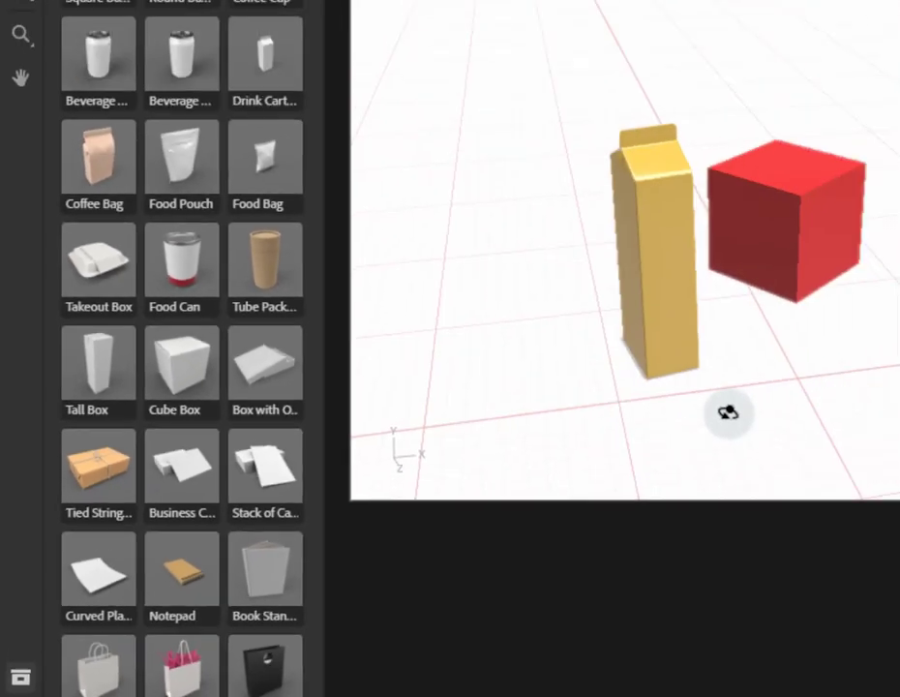
{"action": "middle_click_drag", "start_coordinate": [728, 412], "coordinate": [518, 458]}
{"action": "middle_click_drag", "start_coordinate": [334, 543], "coordinate": [469, 532]}
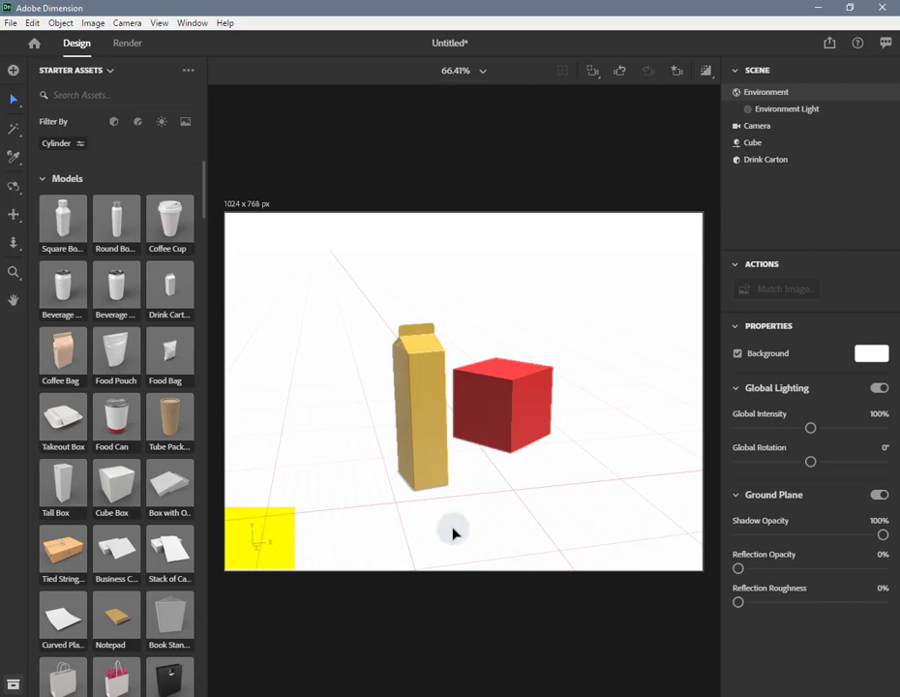
{"action": "middle_click_drag", "start_coordinate": [459, 528], "coordinate": [438, 504]}
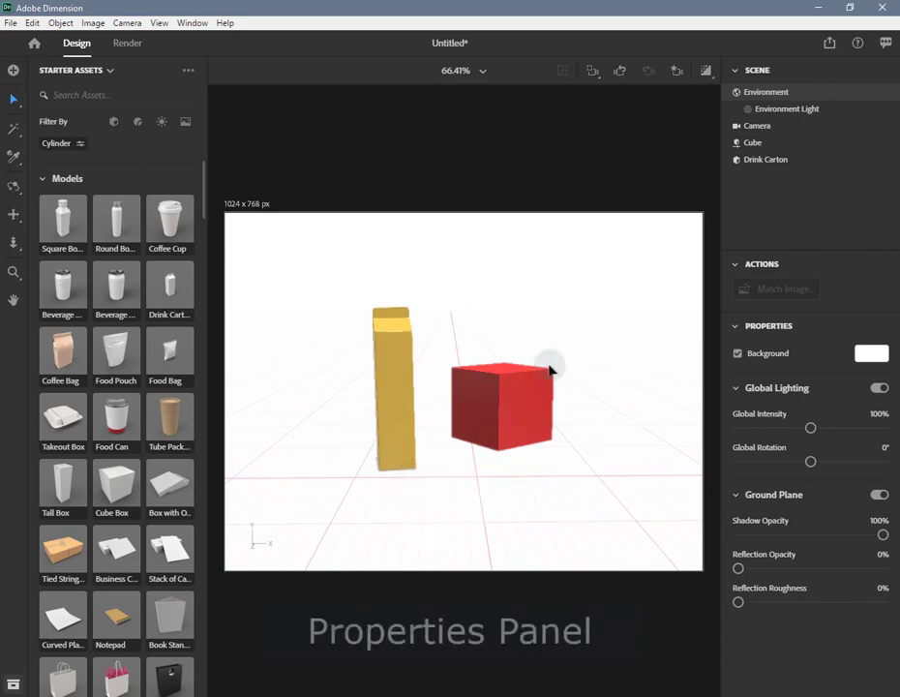
{"action": "left_click", "coordinate": [613, 171]}
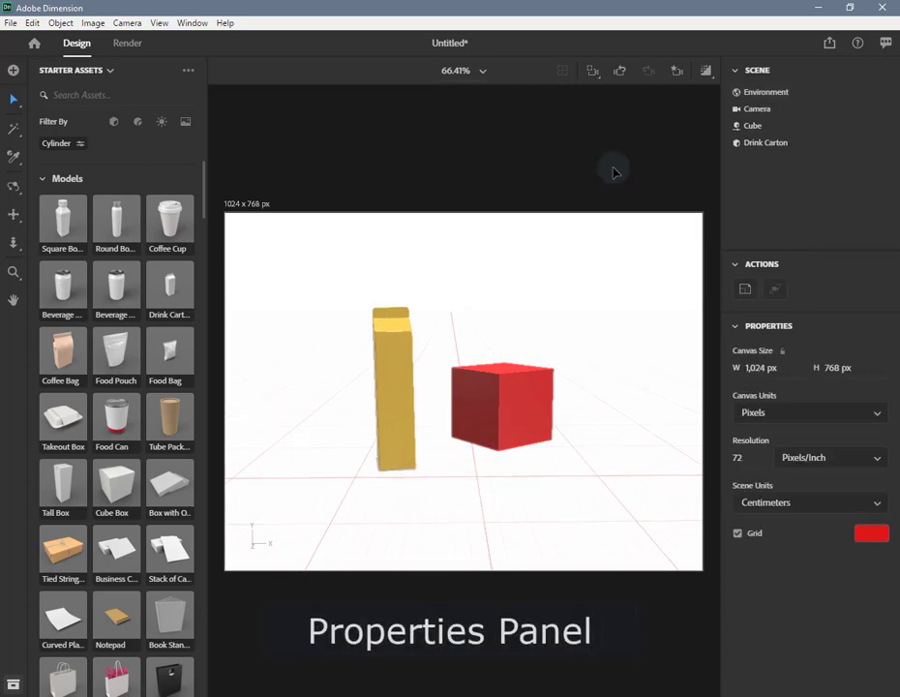
Set the carton's X rotation to 181° and position to X -7, Y -0.2, Z -5.7 cm
{"action": "left_click", "coordinate": [405, 414]}
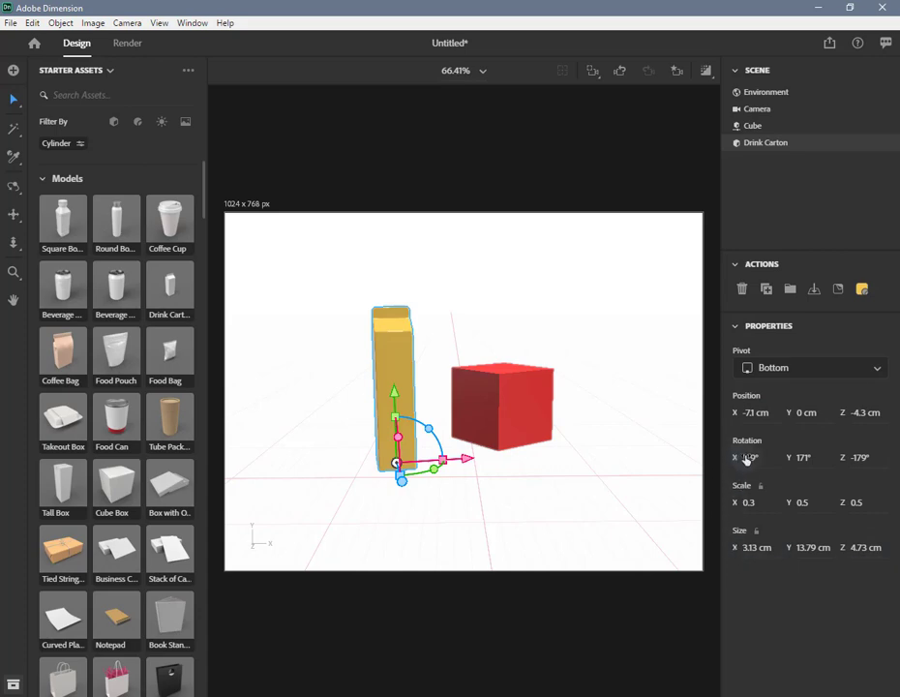
{"action": "left_click_drag", "start_coordinate": [750, 457], "coordinate": [441, 363]}
{"action": "mouse_move", "coordinate": [748, 413]}
{"action": "left_mouse_down"}
{"action": "mouse_move", "coordinate": [689, 412]}
{"action": "mouse_move", "coordinate": [760, 415]}
{"action": "mouse_move", "coordinate": [749, 416]}
{"action": "left_mouse_up"}
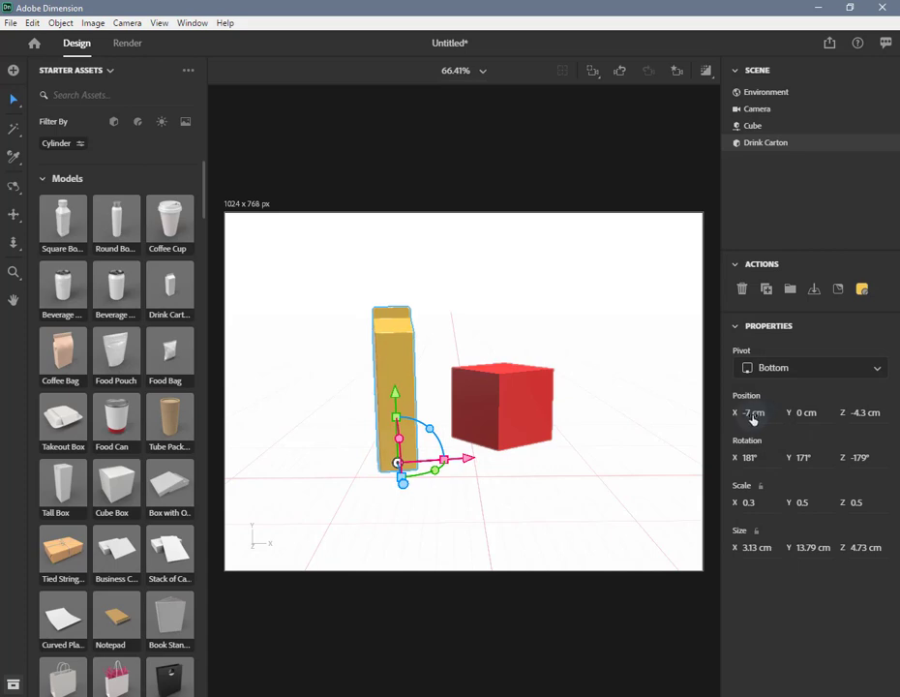
{"action": "mouse_move", "coordinate": [807, 417]}
{"action": "left_mouse_down"}
{"action": "mouse_move", "coordinate": [842, 417]}
{"action": "mouse_move", "coordinate": [805, 417]}
{"action": "left_mouse_up"}
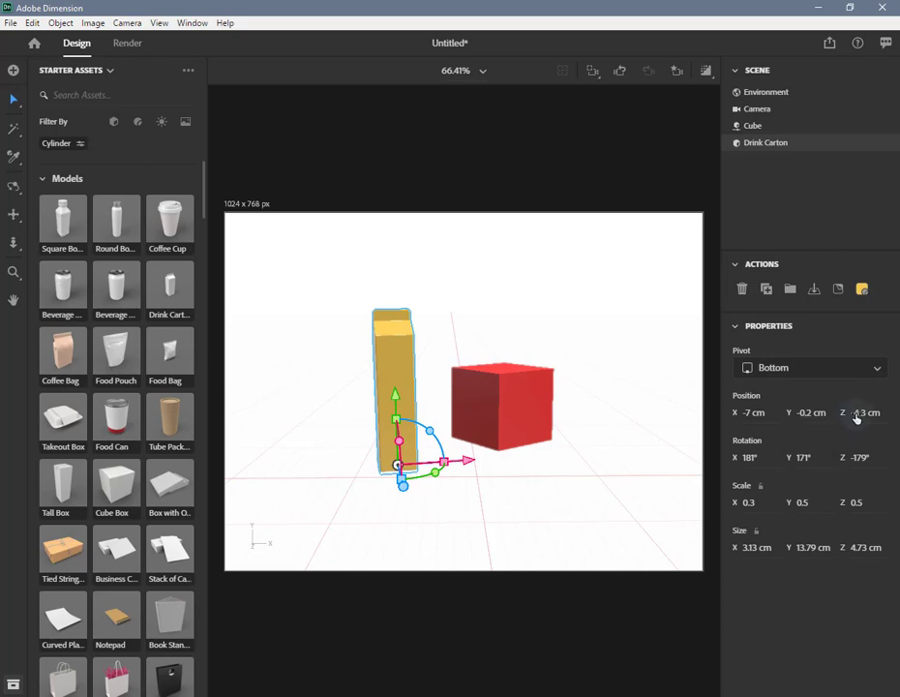
{"action": "mouse_move", "coordinate": [859, 416]}
{"action": "left_mouse_down"}
{"action": "mouse_move", "coordinate": [874, 415]}
{"action": "mouse_move", "coordinate": [847, 415]}
{"action": "left_mouse_up"}
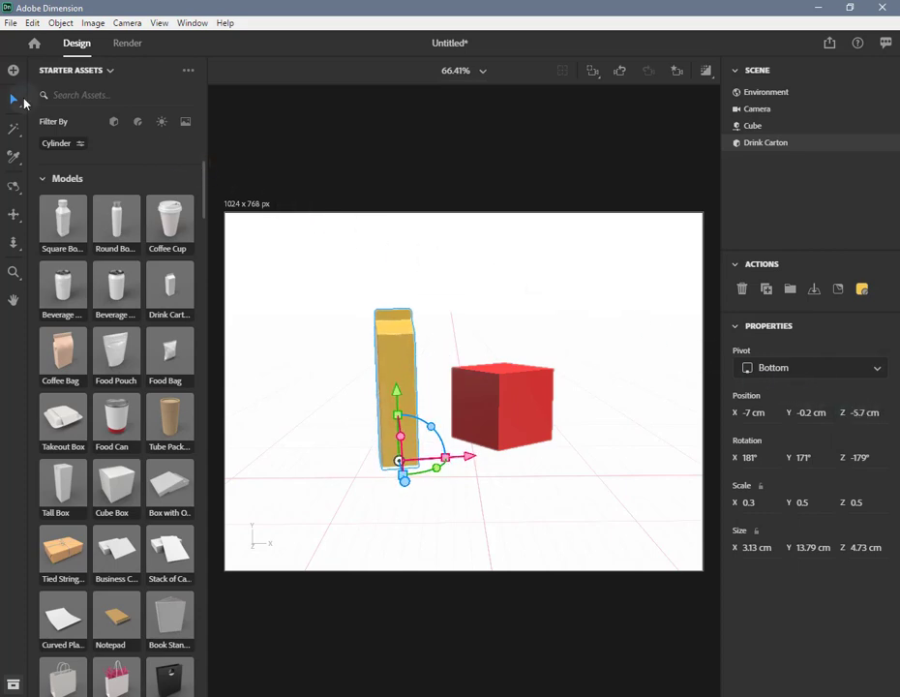
{"action": "left_click", "coordinate": [15, 102]}
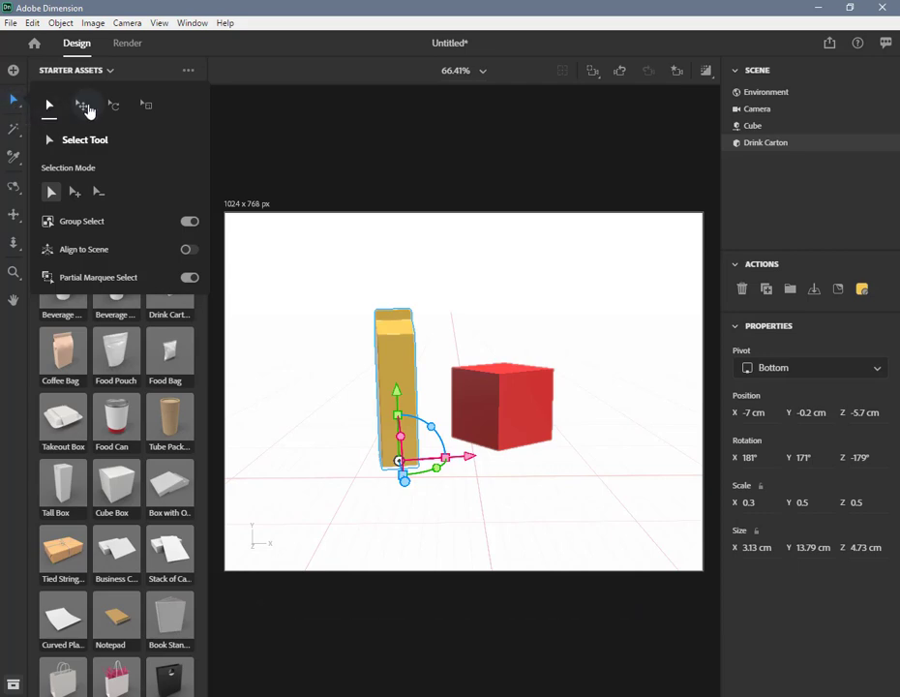
Switch the Select tool to Move Tool and back, then toggle Align to Scene on and off
{"action": "left_click", "coordinate": [85, 106]}
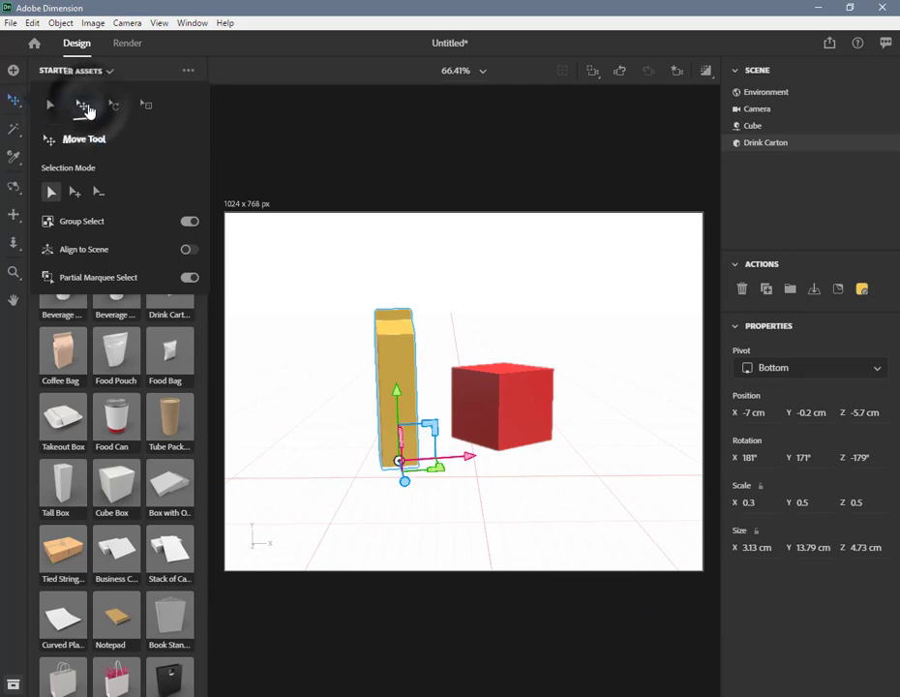
{"action": "left_click", "coordinate": [51, 108]}
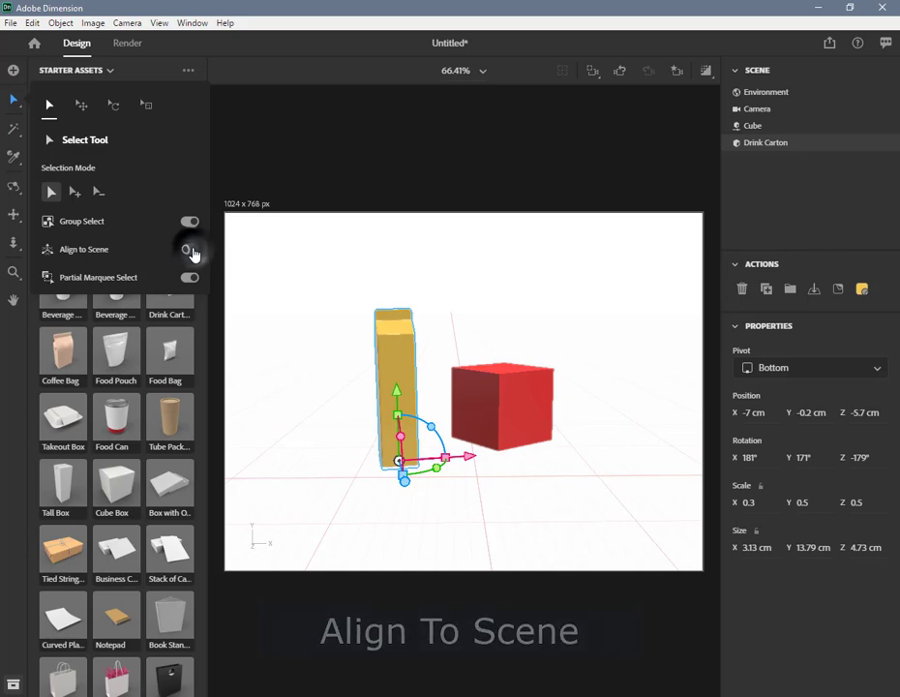
{"action": "left_click", "coordinate": [191, 250]}
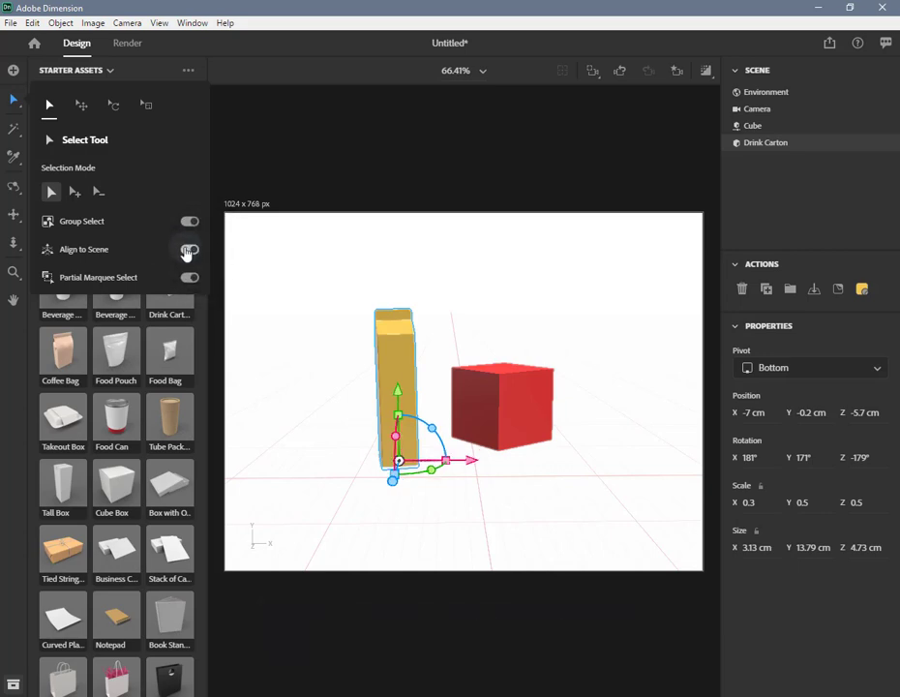
{"action": "left_click", "coordinate": [189, 251]}
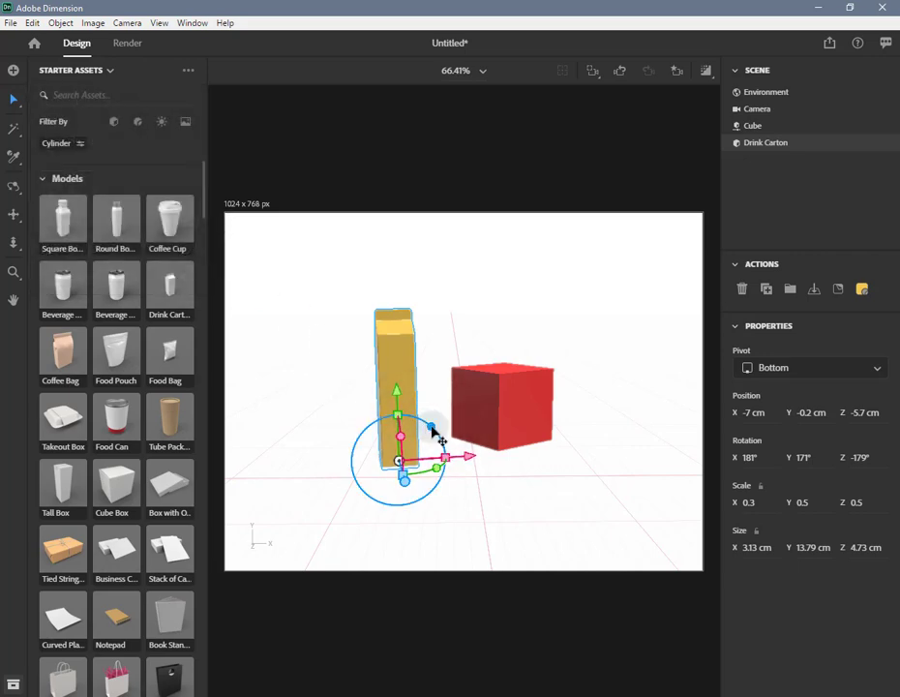
Tilt the carton to 1°, 9°, 20° rotation and try the gizmo aligned to the scene and to the object
{"action": "left_click_drag", "start_coordinate": [428, 428], "coordinate": [419, 451]}
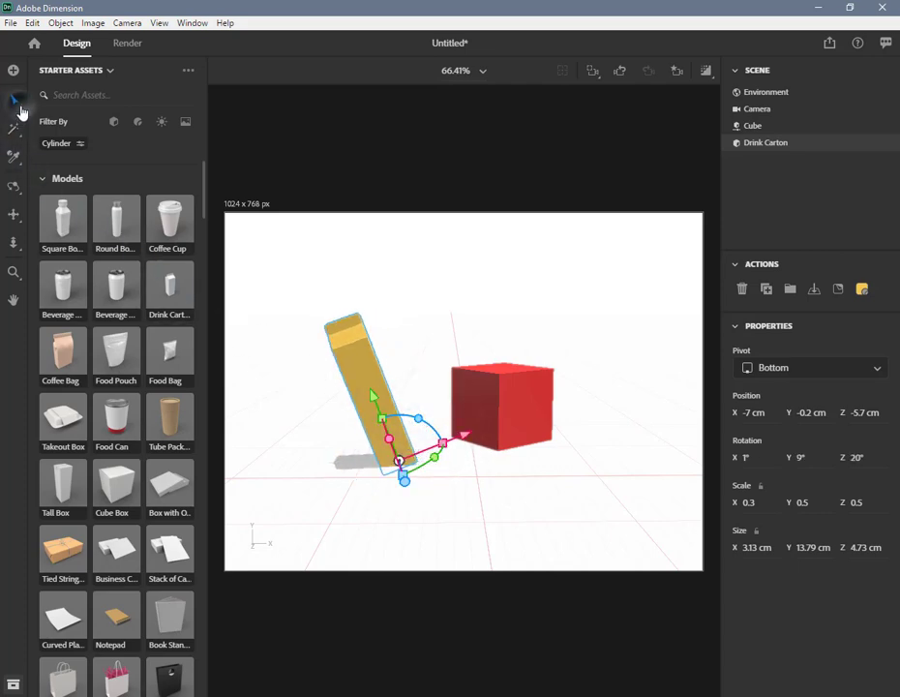
{"action": "mouse_move", "coordinate": [20, 111]}
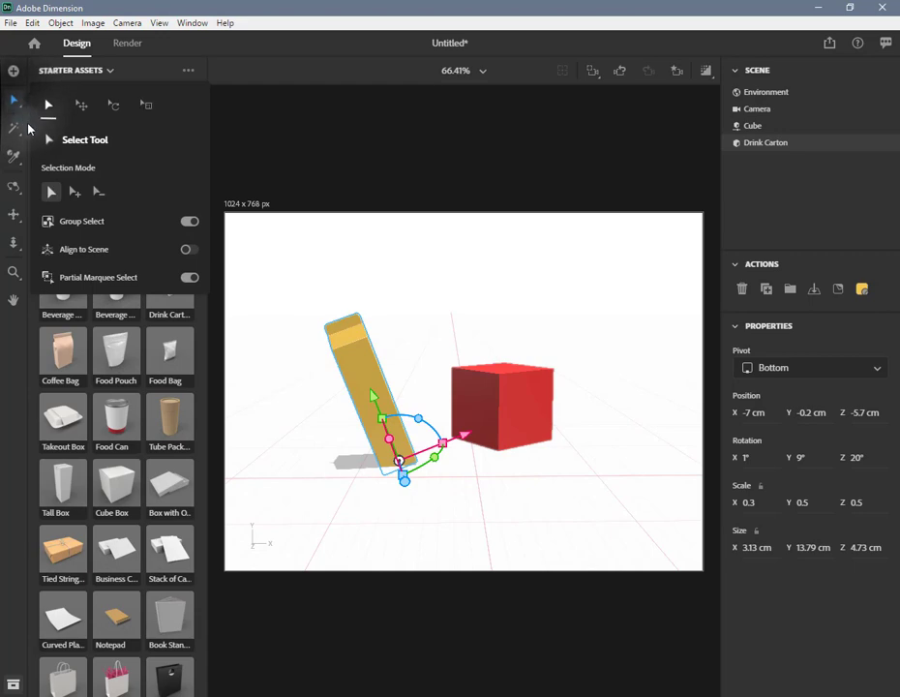
{"action": "left_click", "coordinate": [192, 251]}
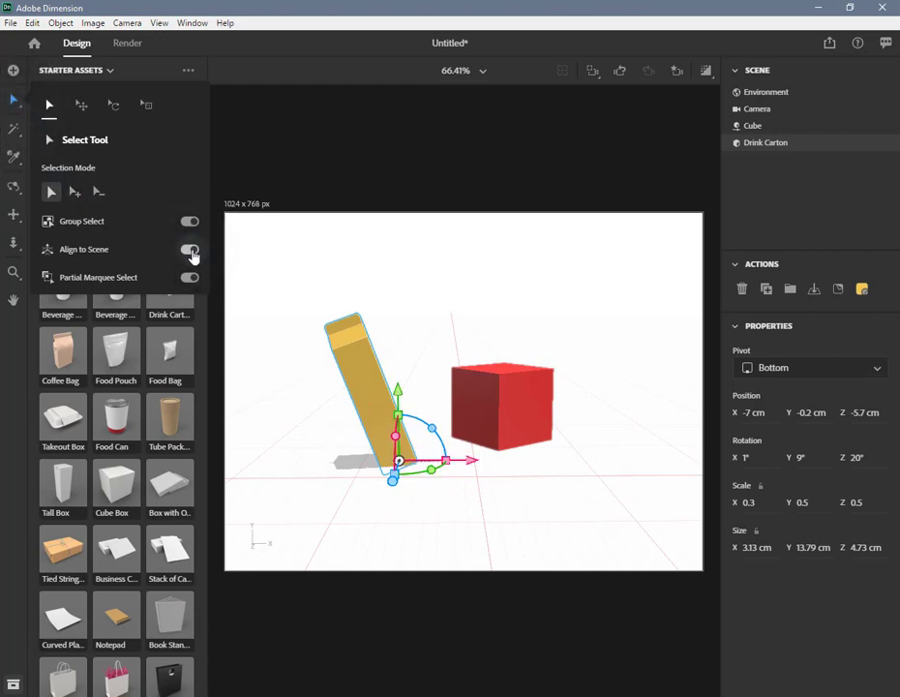
{"action": "left_click", "coordinate": [187, 253]}
{"action": "key", "text": "q"}
{"action": "left_click", "coordinate": [193, 250]}
{"action": "left_click", "coordinate": [311, 279]}
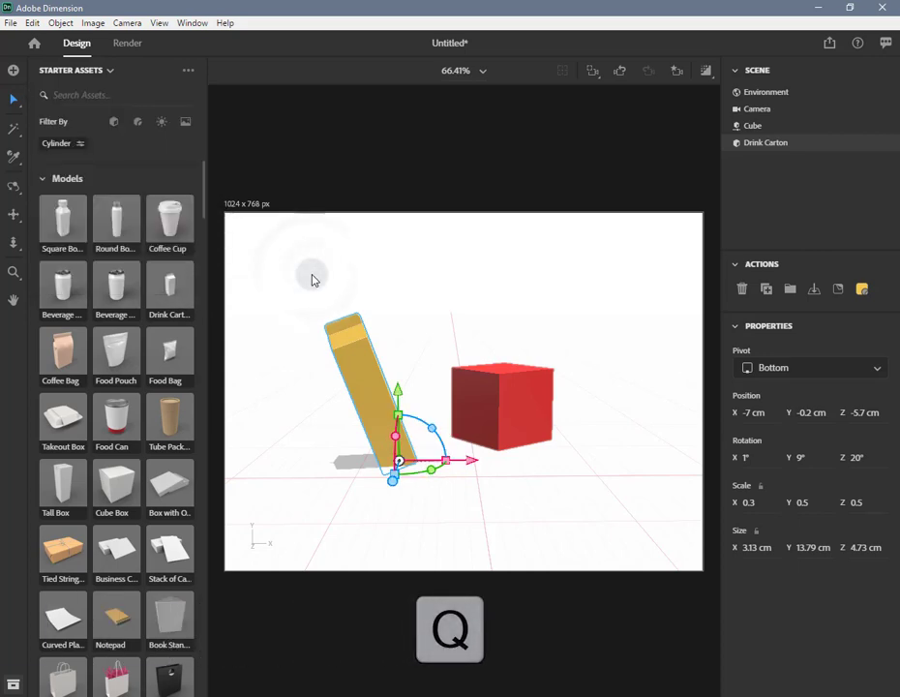
With the gizmo aligned to the object, rotate the carton on Z to a 5° tilt, then deselect it
{"action": "key", "text": "q"}
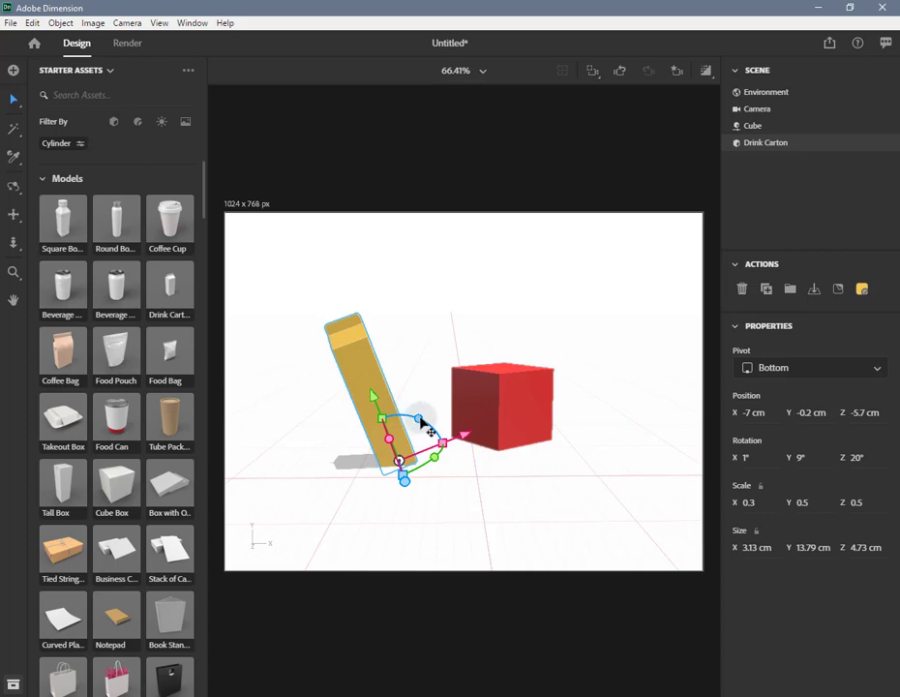
{"action": "left_click_drag", "start_coordinate": [420, 420], "coordinate": [432, 424]}
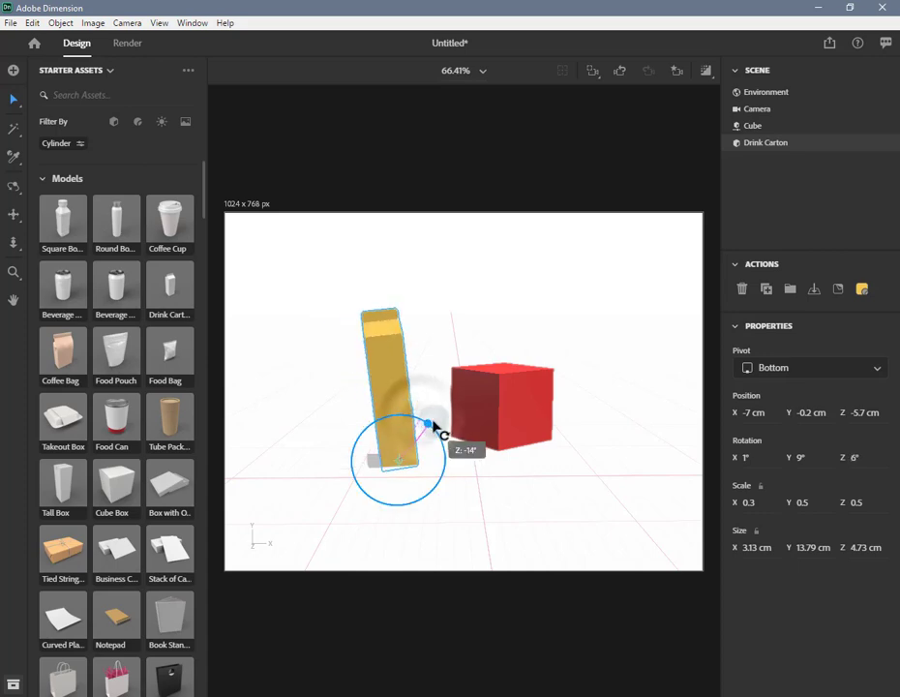
{"action": "left_click", "coordinate": [498, 280]}
{"action": "left_click", "coordinate": [430, 491]}
{"action": "right_click_drag", "start_coordinate": [408, 526], "coordinate": [375, 514]}
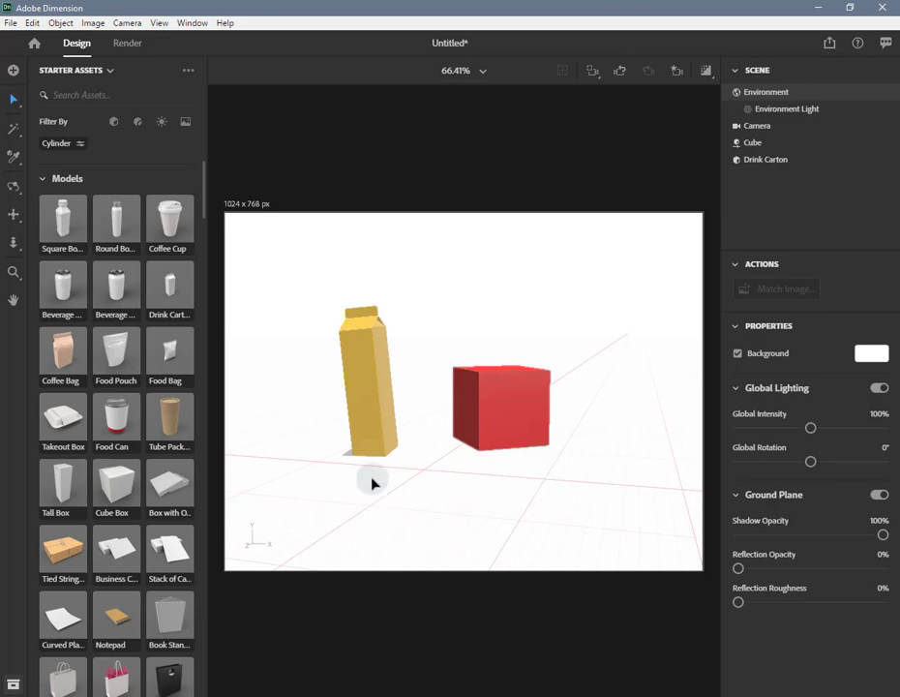
Pick the carton, then the cube, then marquee-select both objects together
{"action": "left_click", "coordinate": [371, 421]}
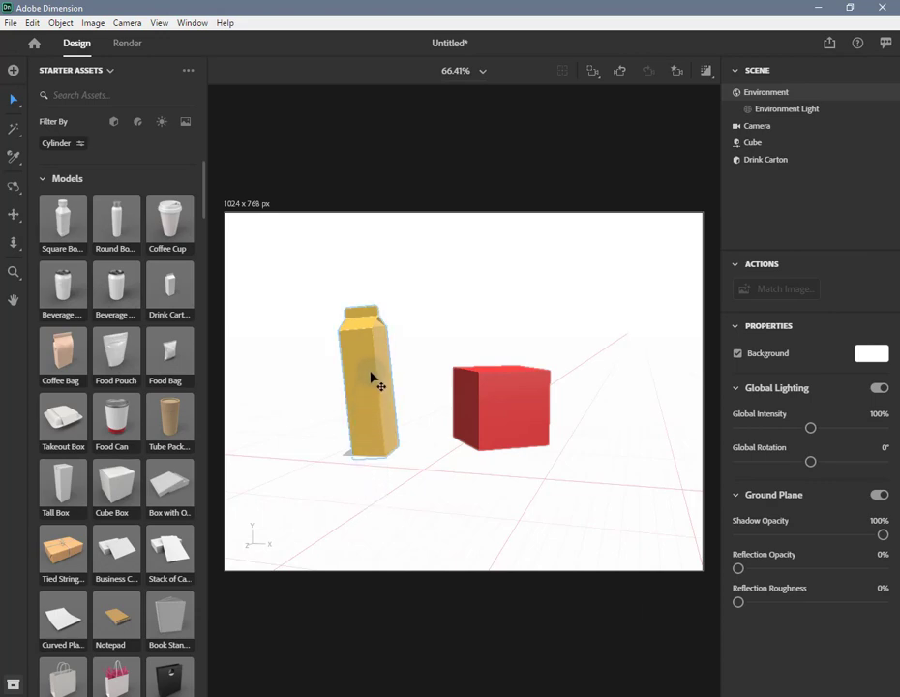
{"action": "left_click", "coordinate": [372, 381]}
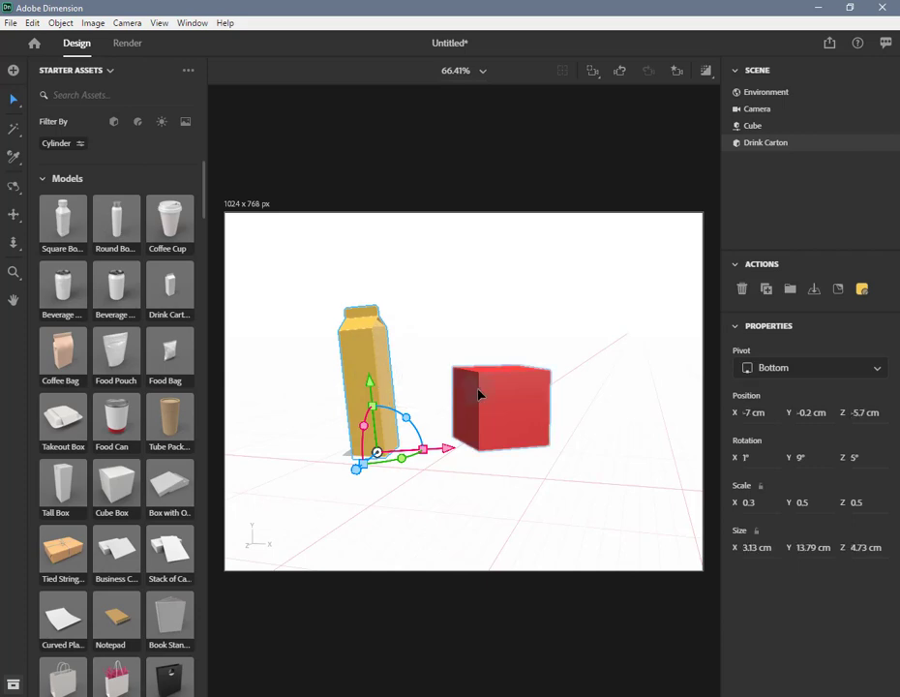
{"action": "left_click", "coordinate": [508, 398]}
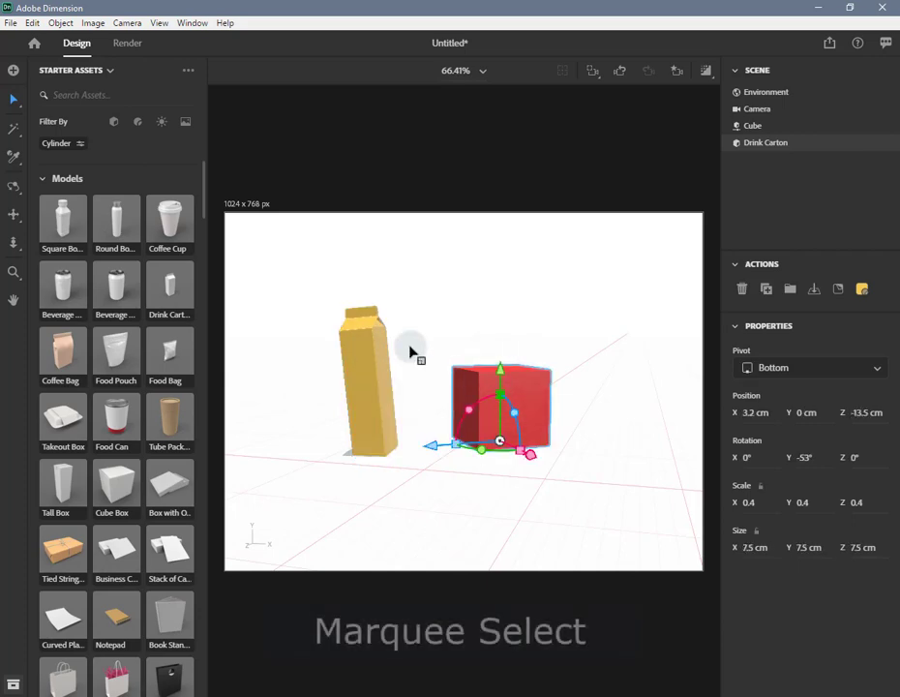
{"action": "left_click_drag", "start_coordinate": [287, 276], "coordinate": [381, 472]}
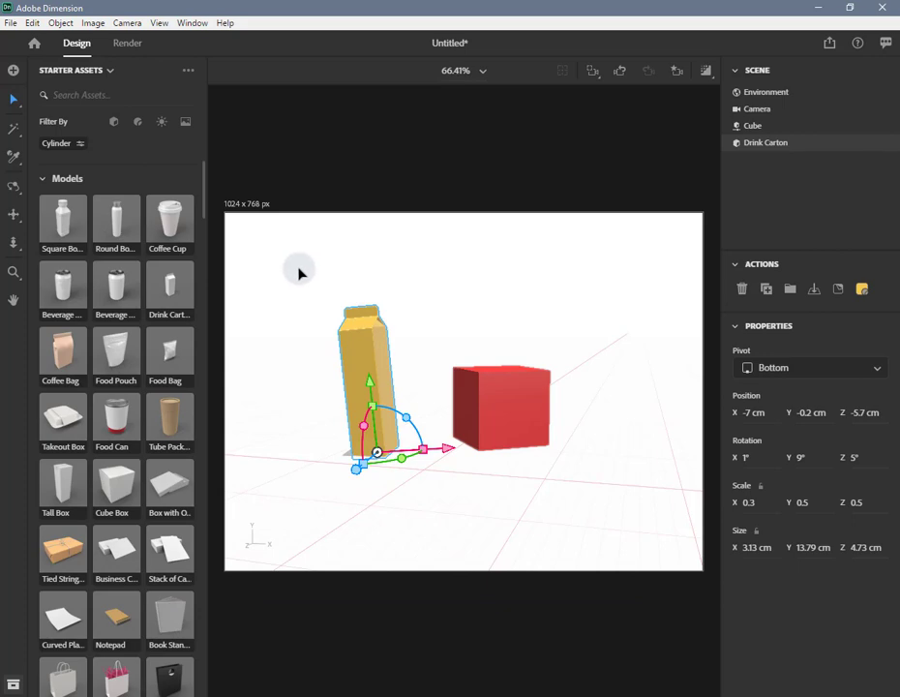
{"action": "left_click_drag", "start_coordinate": [299, 269], "coordinate": [536, 523]}
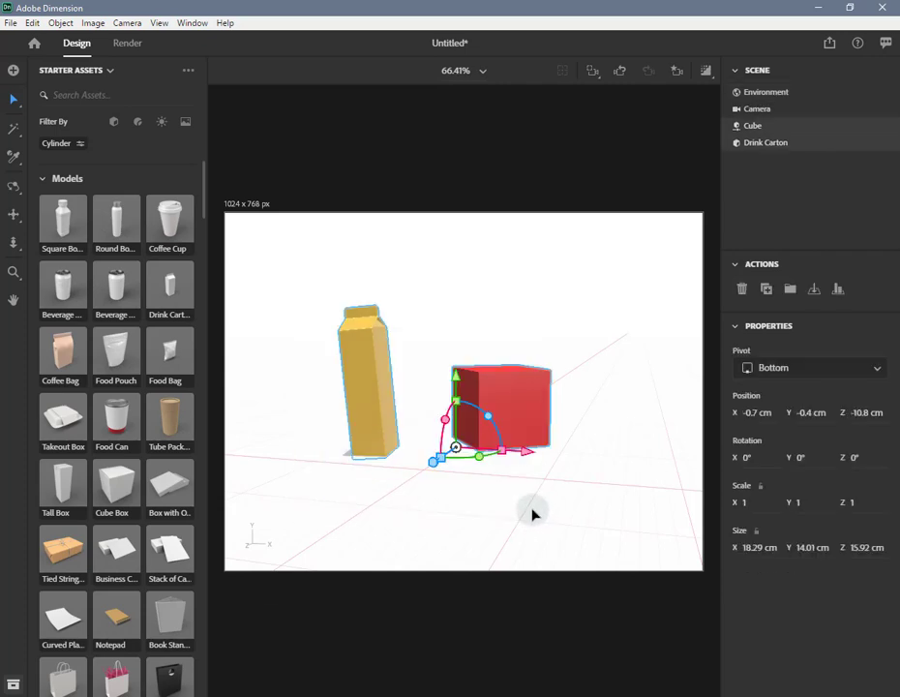
Try the Select tool's Add to Selection and Subtract from Selection modes
{"action": "key", "text": "shift"}
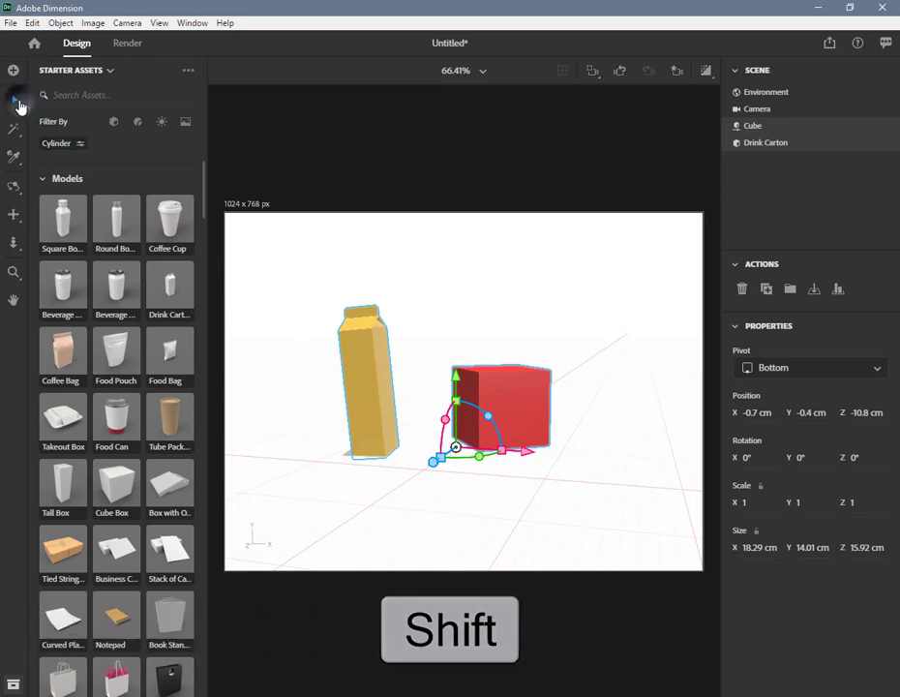
{"action": "mouse_move", "coordinate": [20, 106]}
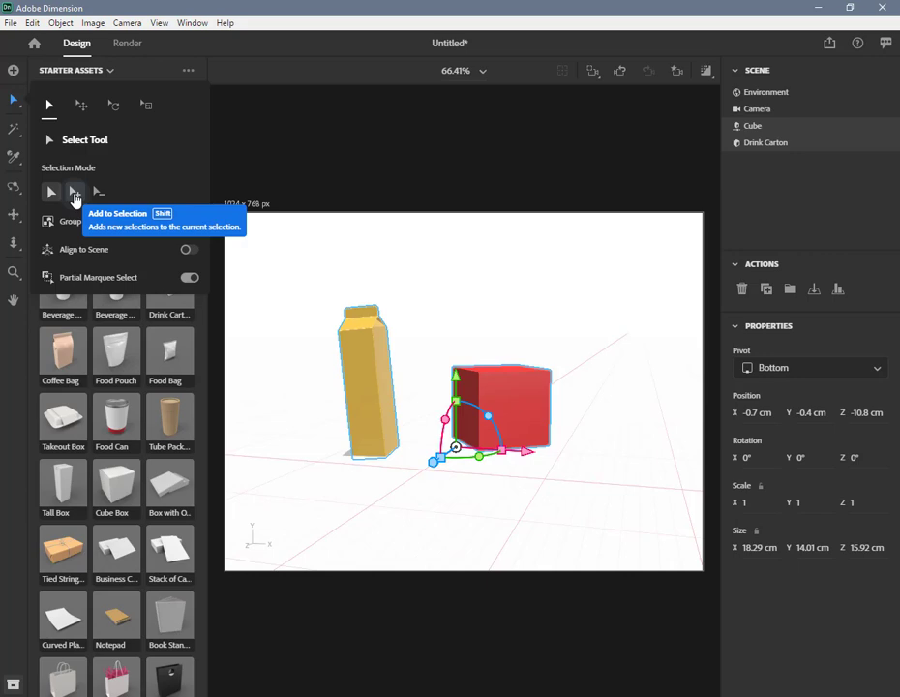
{"action": "left_click", "coordinate": [74, 196]}
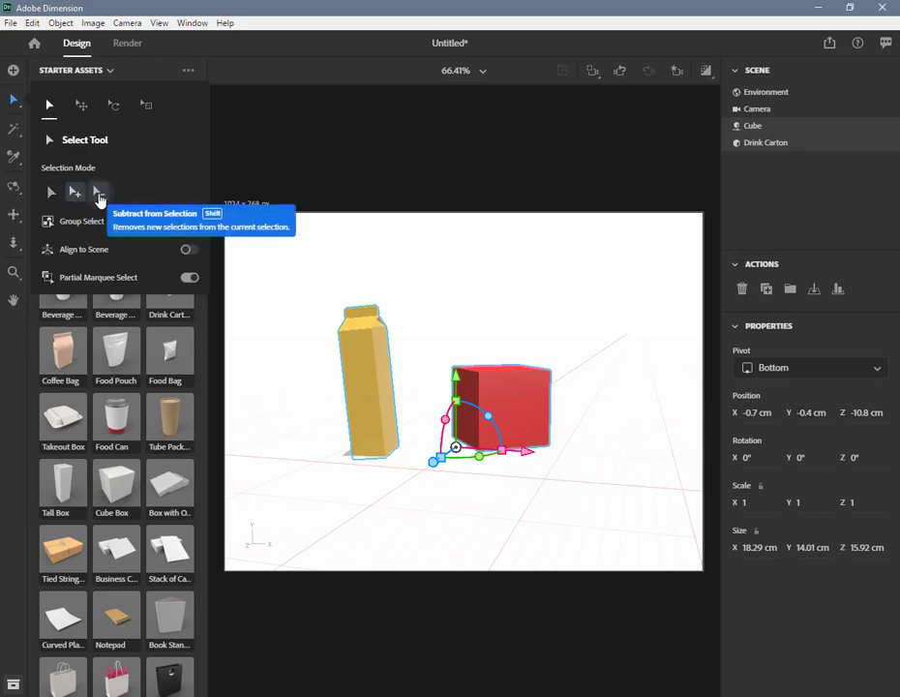
{"action": "left_click", "coordinate": [99, 196]}
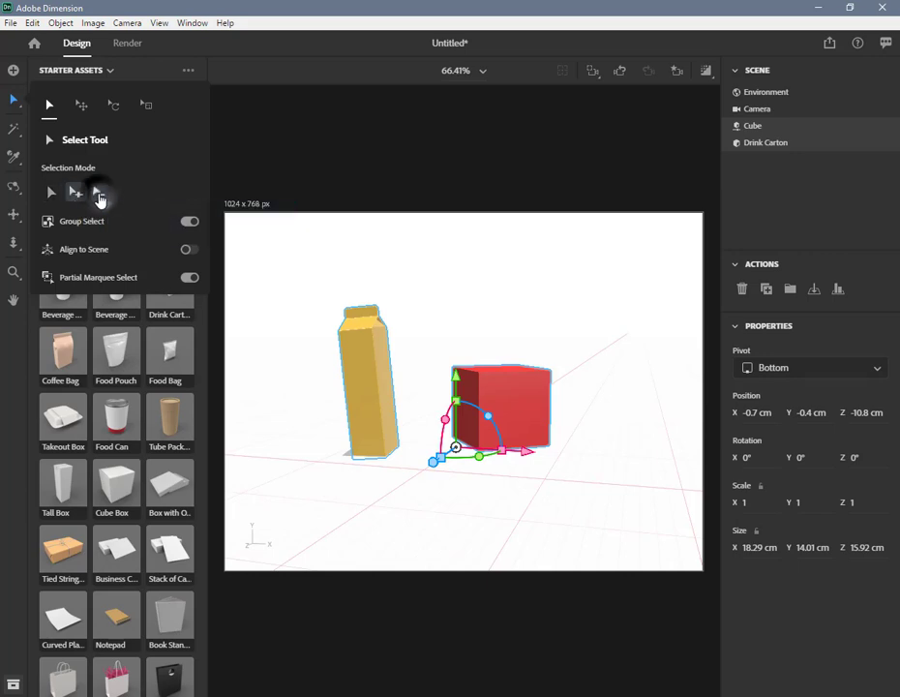
{"action": "left_click", "coordinate": [499, 396]}
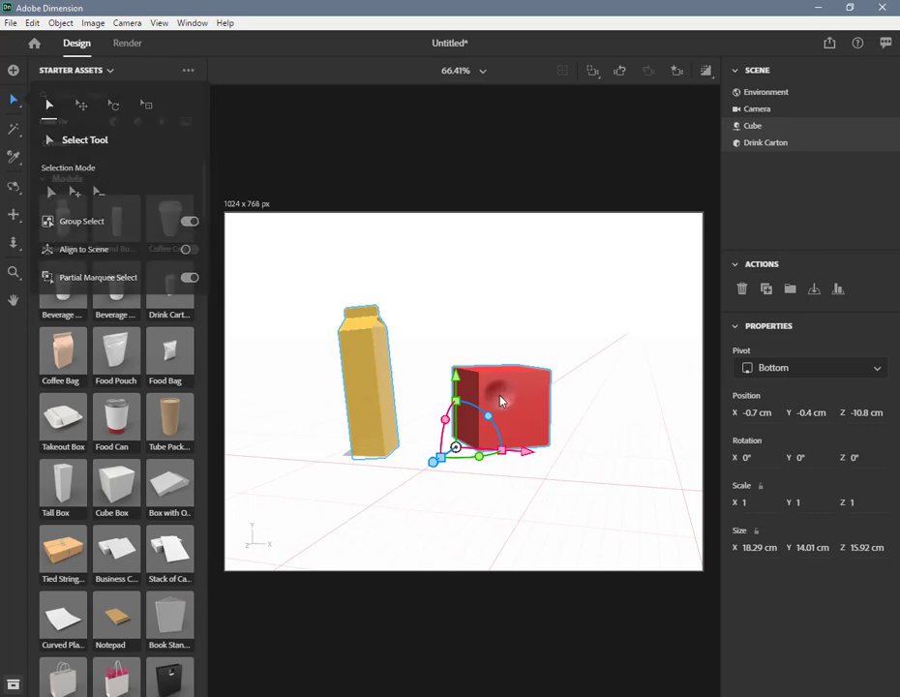
Remove the drink carton from the selection, add it back, and finish with the carton selected
{"action": "left_click", "coordinate": [378, 382]}
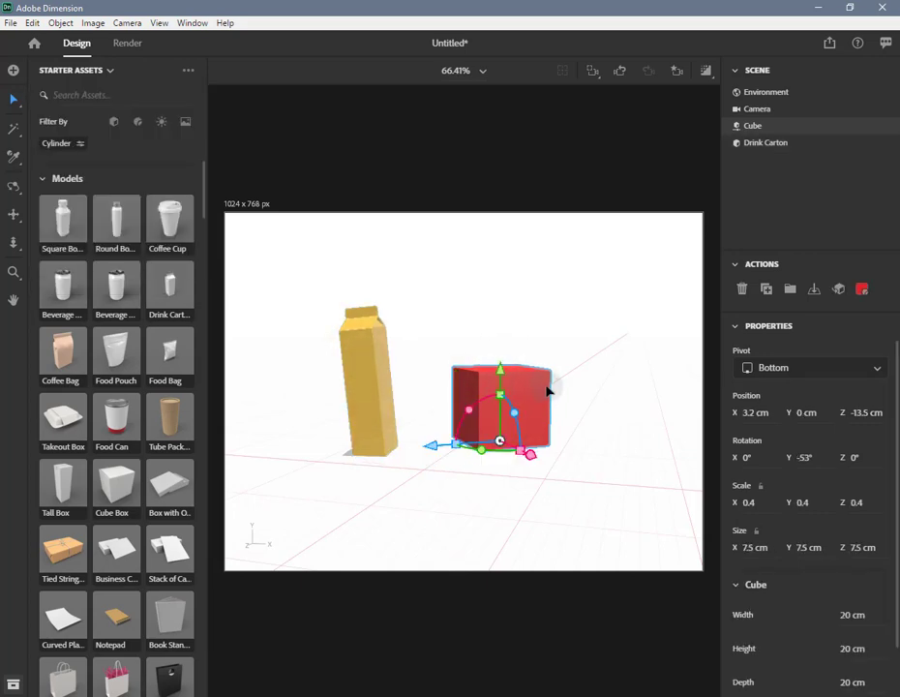
{"action": "left_click", "coordinate": [382, 389]}
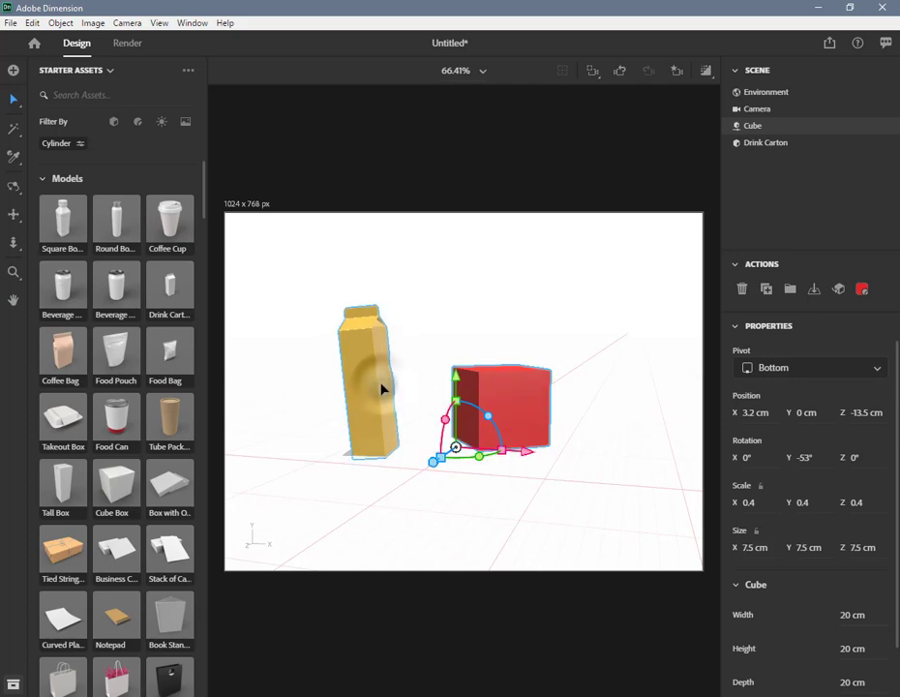
{"action": "left_click", "coordinate": [511, 391]}
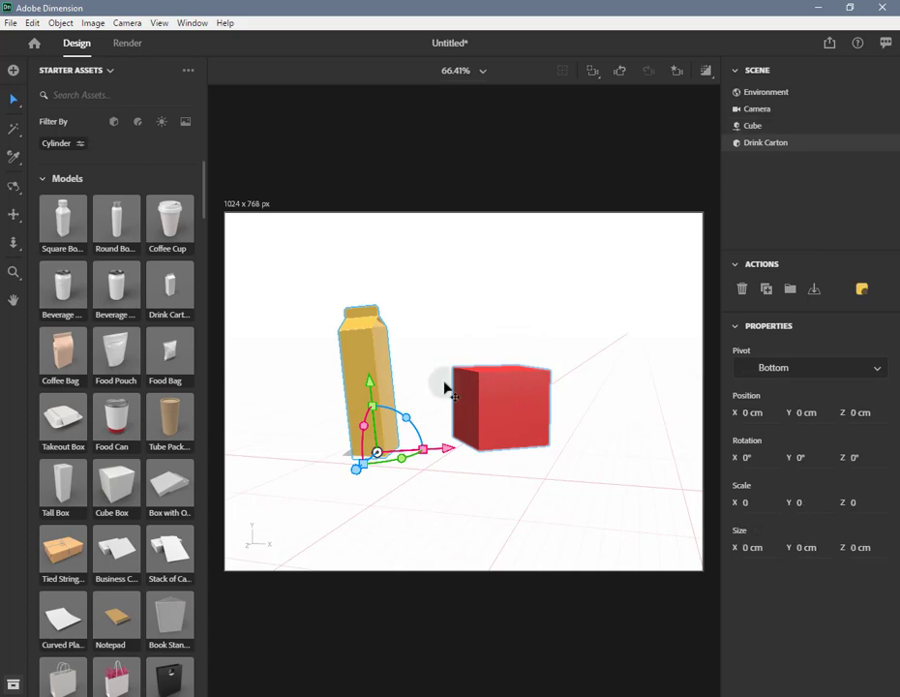
Drag the drink carton to a new spot on the ground plane using Ctrl direct select
{"action": "left_click", "coordinate": [14, 105]}
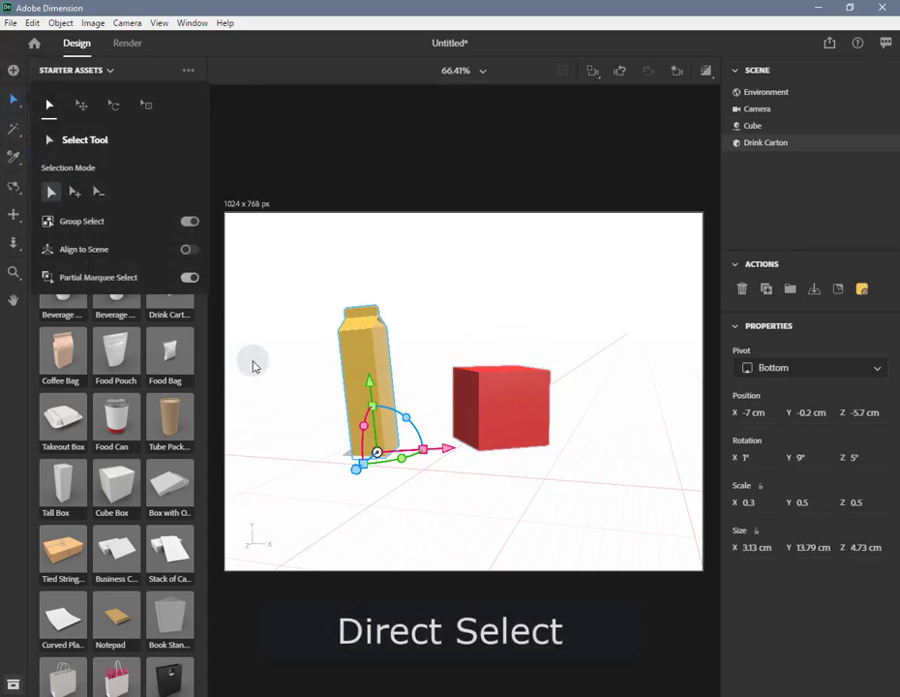
{"action": "left_click", "coordinate": [322, 467]}
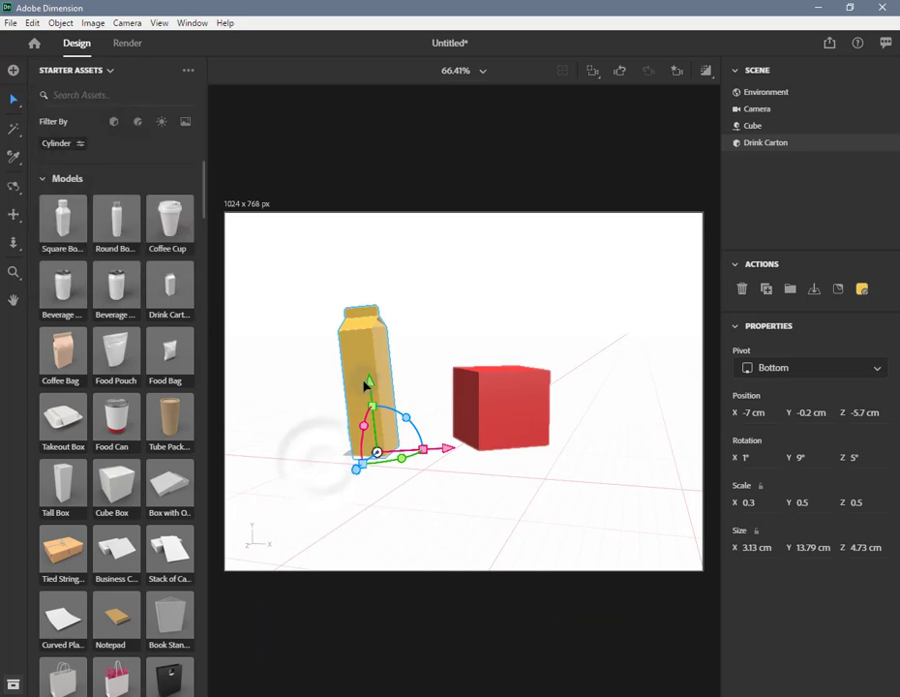
{"action": "key", "text": "ctrl"}
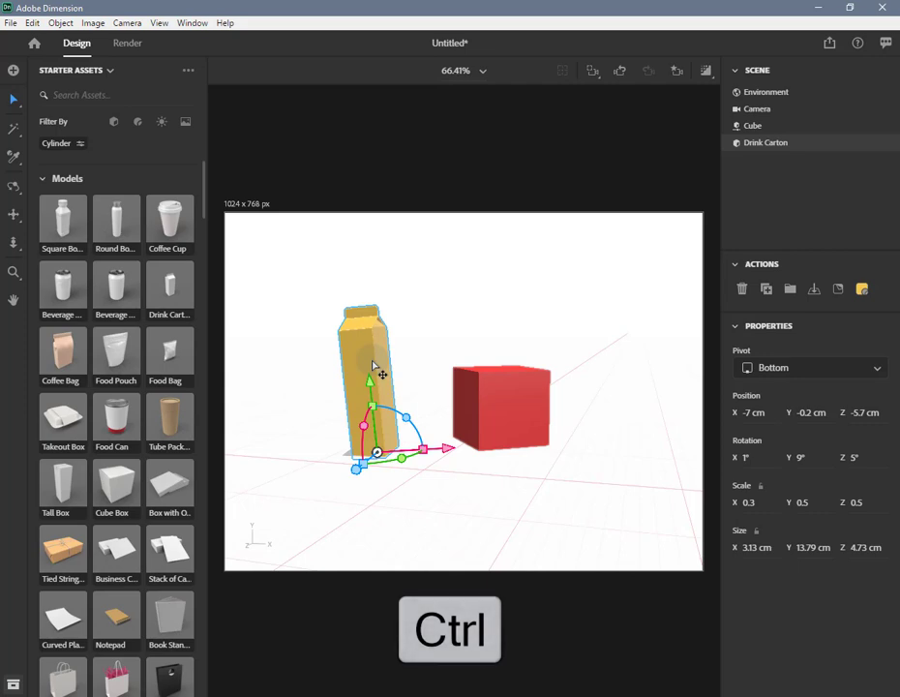
{"action": "left_click_drag", "start_coordinate": [374, 366], "coordinate": [566, 537]}
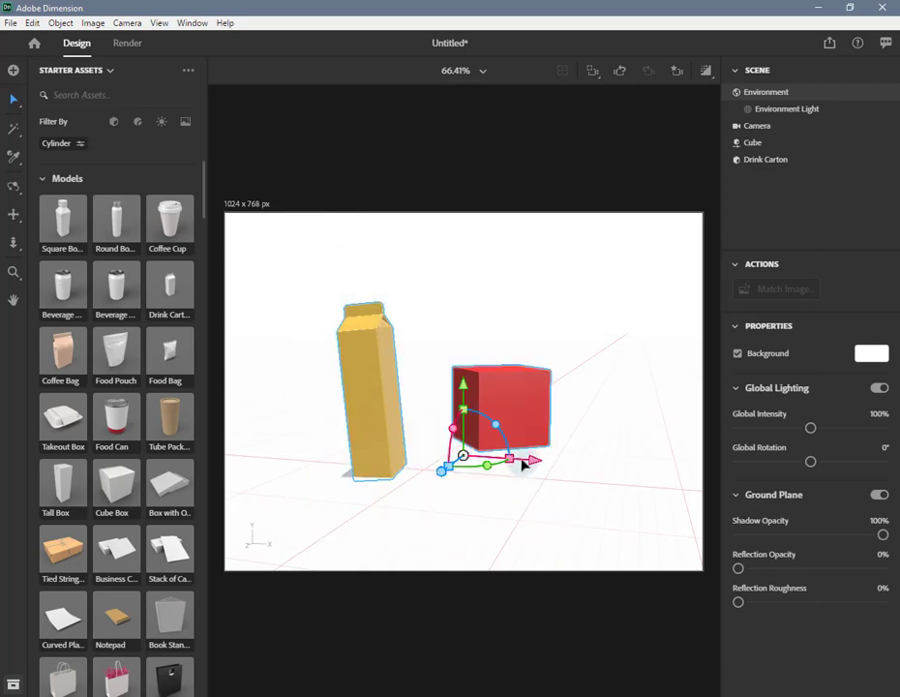
Move the red cube back and right to X 6.4 cm, Z -2.2 cm
{"action": "left_click", "coordinate": [506, 406]}
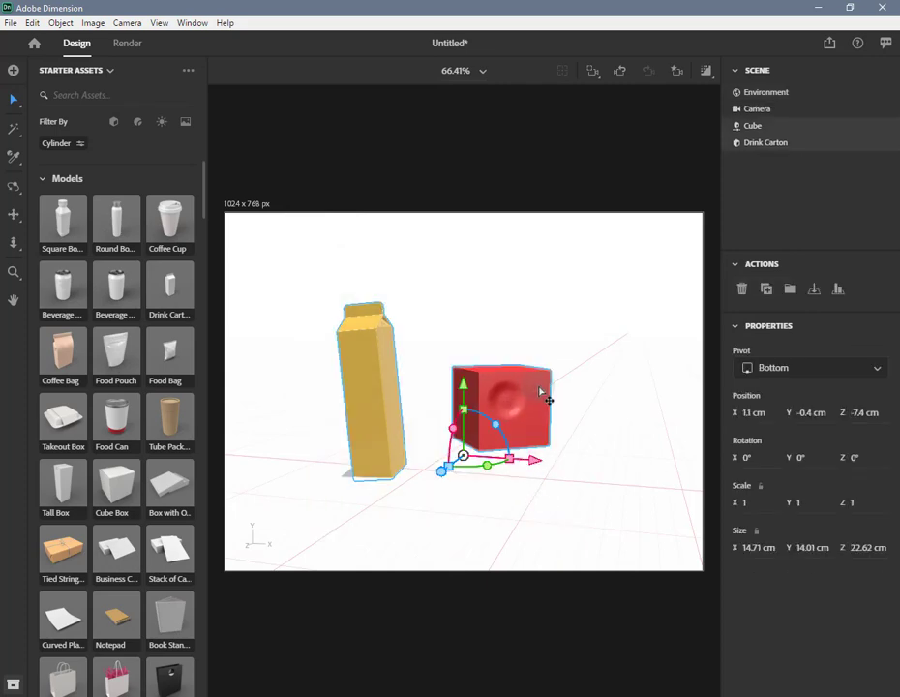
{"action": "left_click_drag", "start_coordinate": [542, 394], "coordinate": [528, 426]}
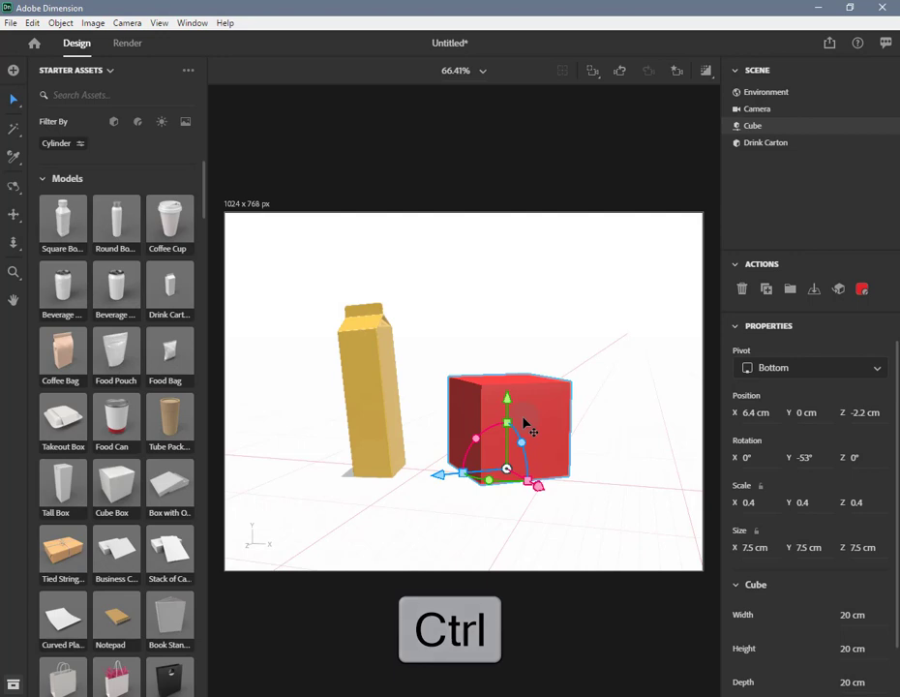
{"action": "left_click", "coordinate": [437, 511]}
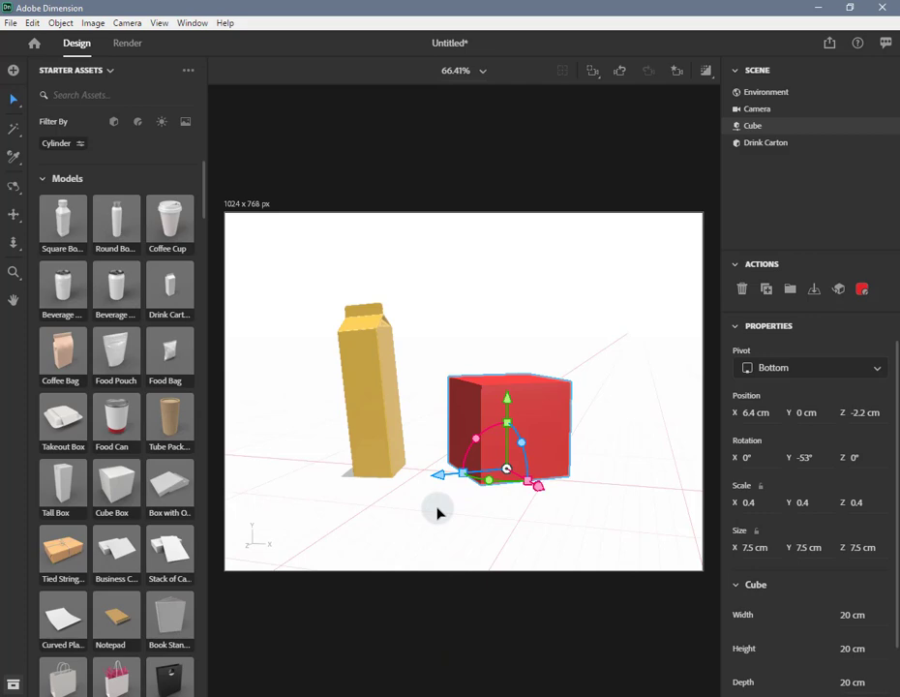